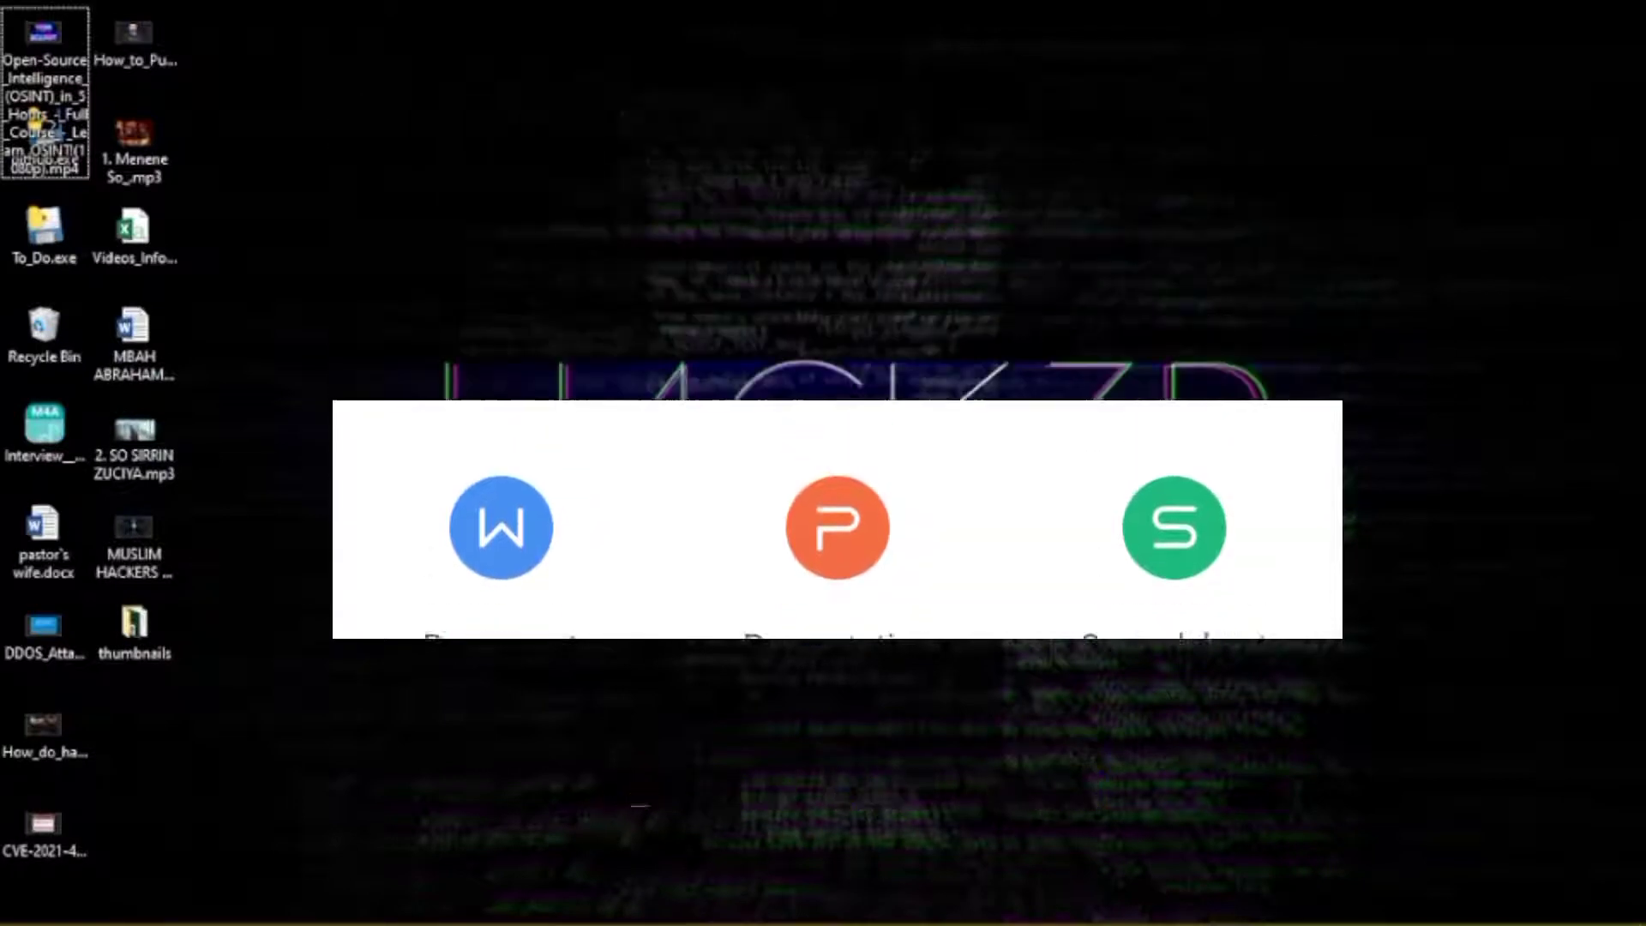
- Launch Notepad from the Start search and maximize its window
key(super)
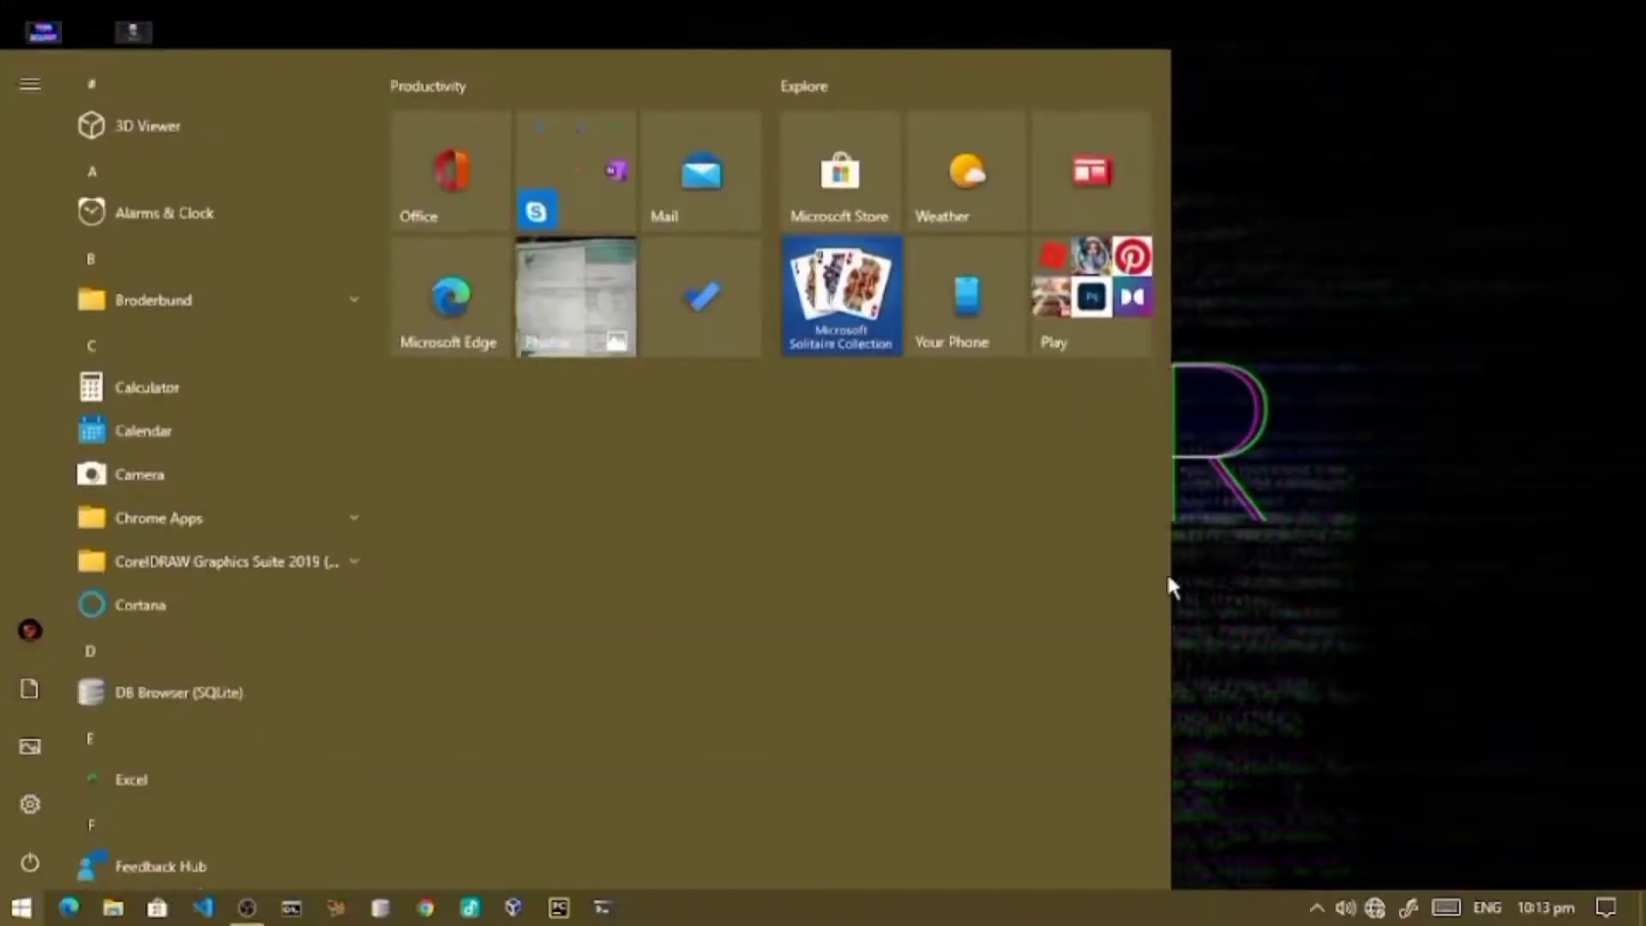
text(not)
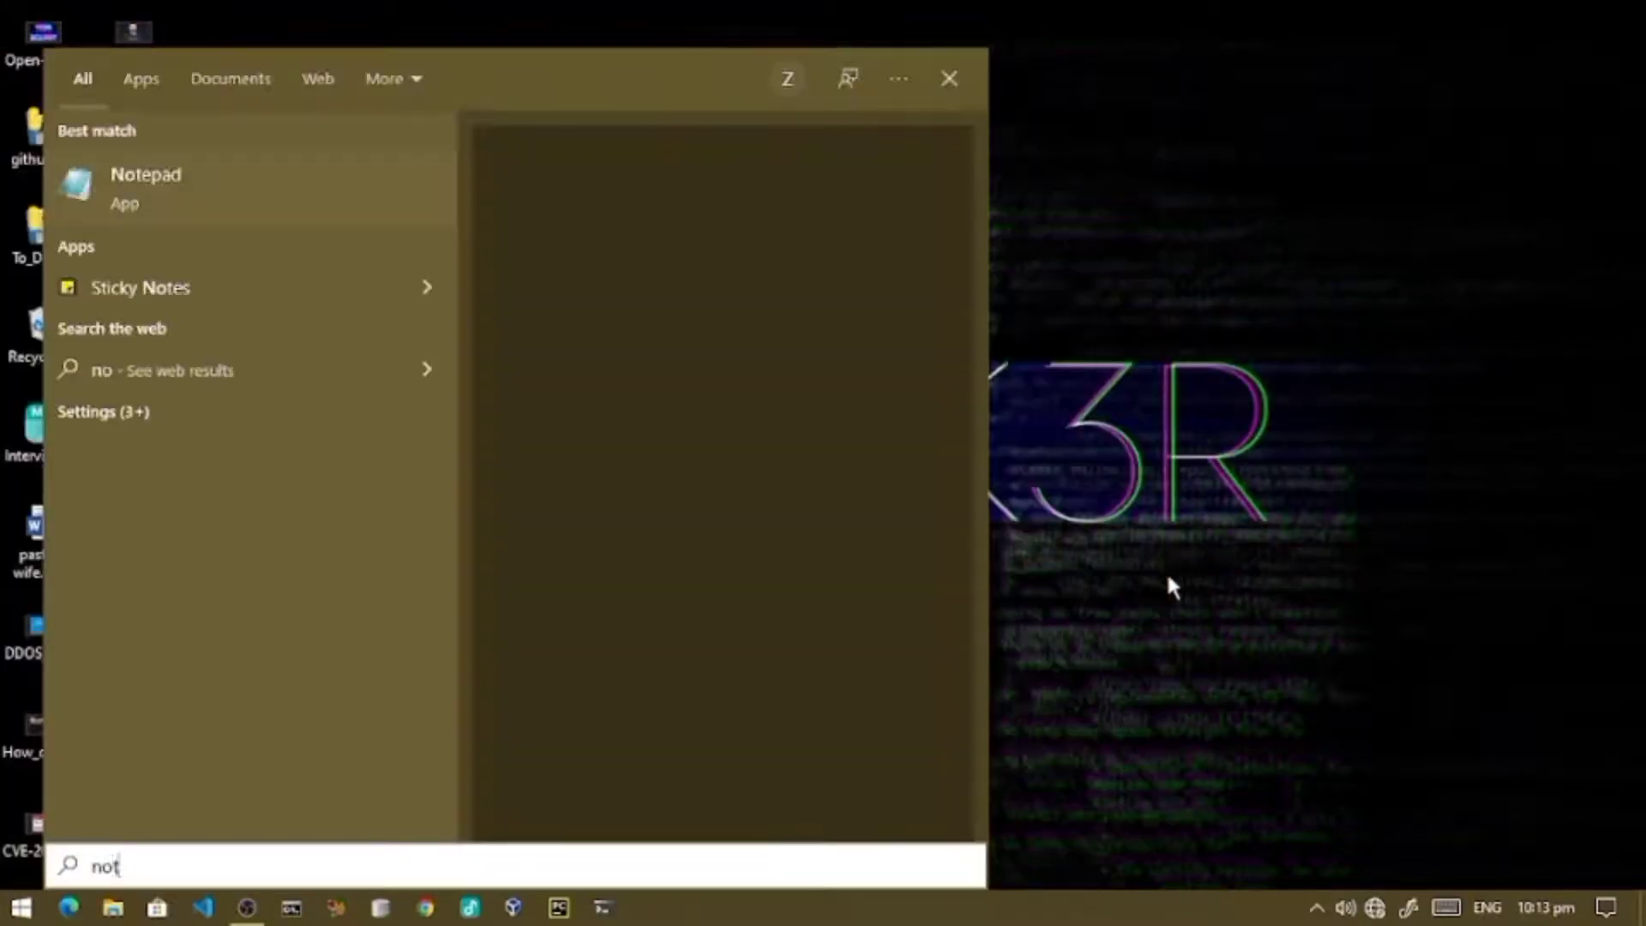
text(ea)
key(Return)
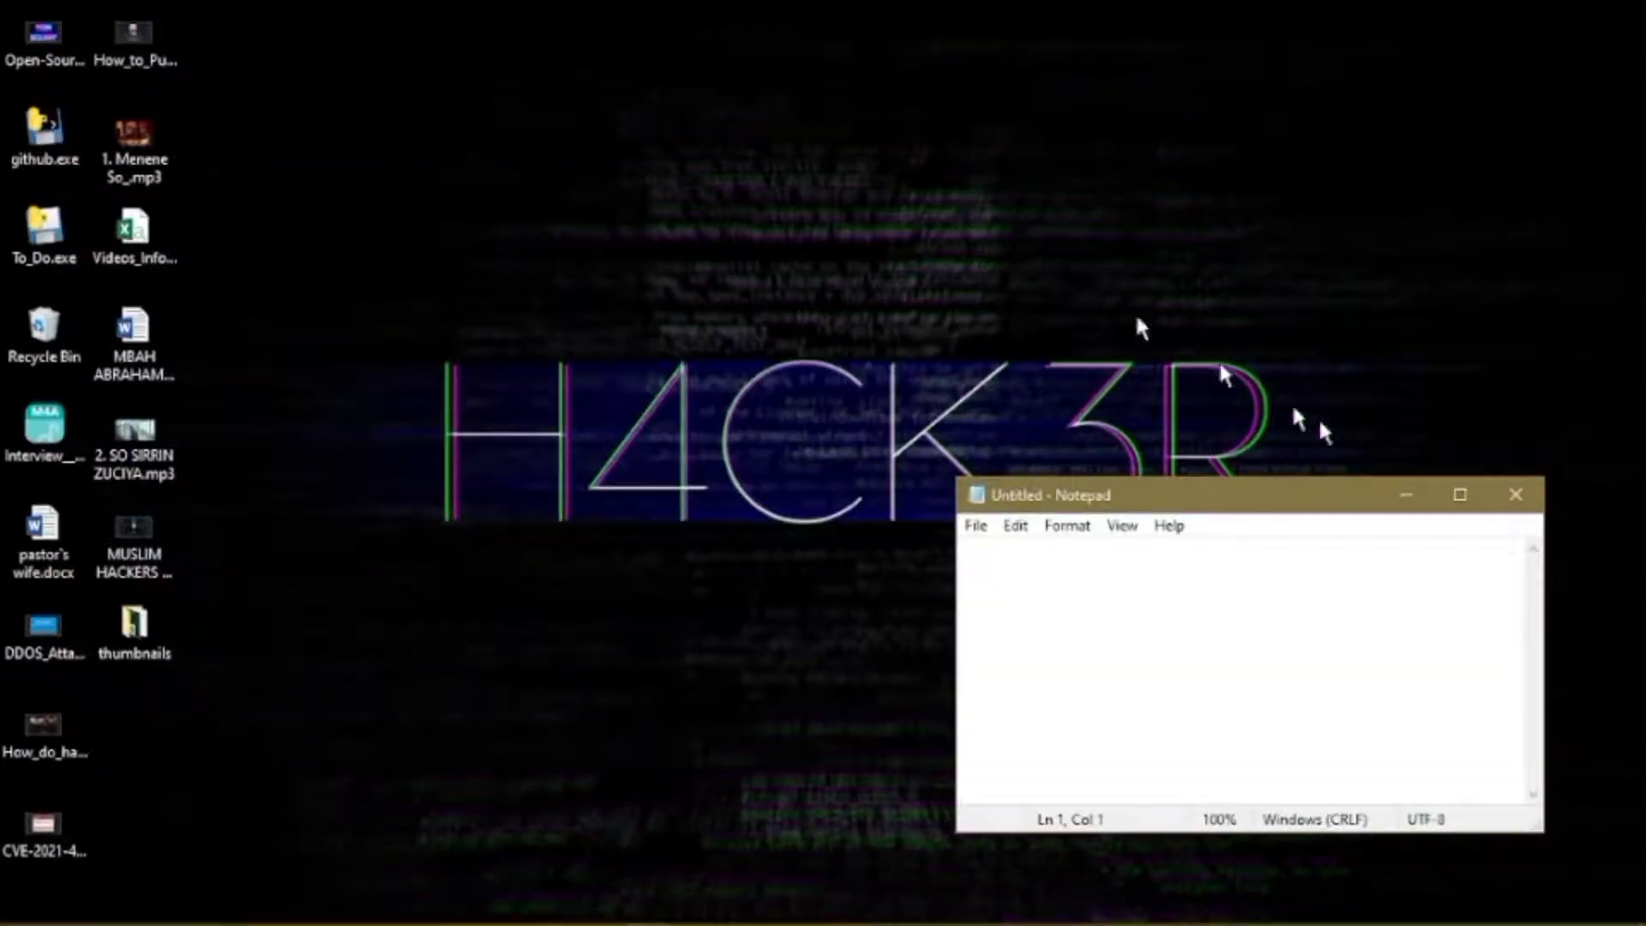
click(1470, 495)
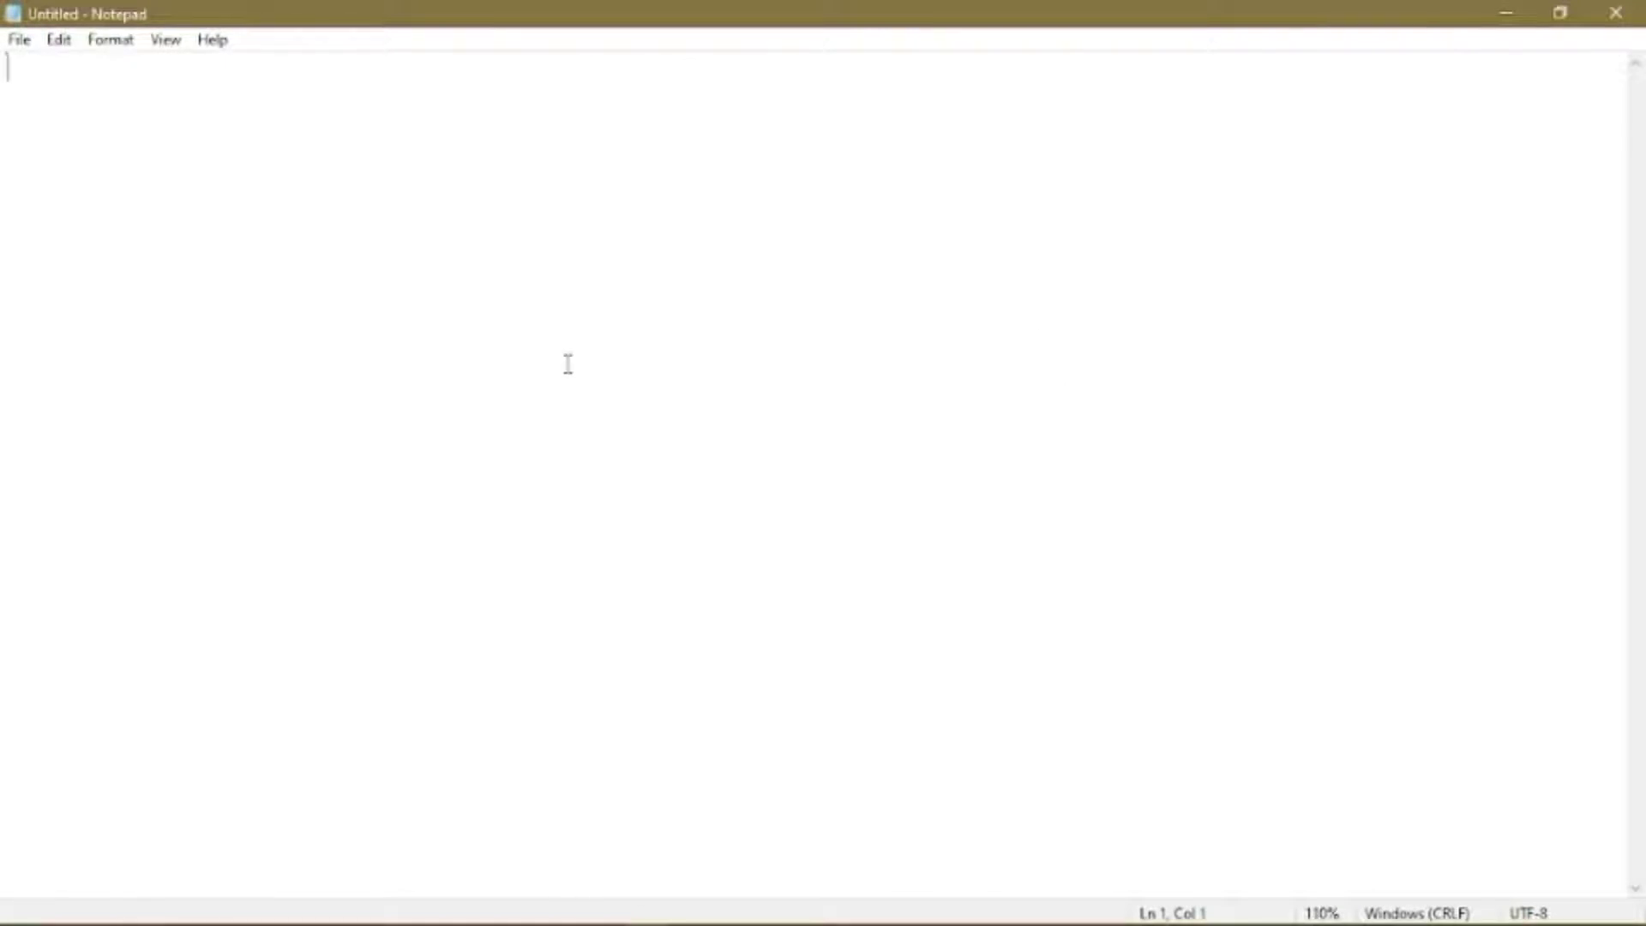
- Type scratch text 'dfjdfhadsfhjksd', erase it, and close Notepad
scroll(567, 364, up, 3)
scroll(568, 363, up, 4)
text(dfjdf)
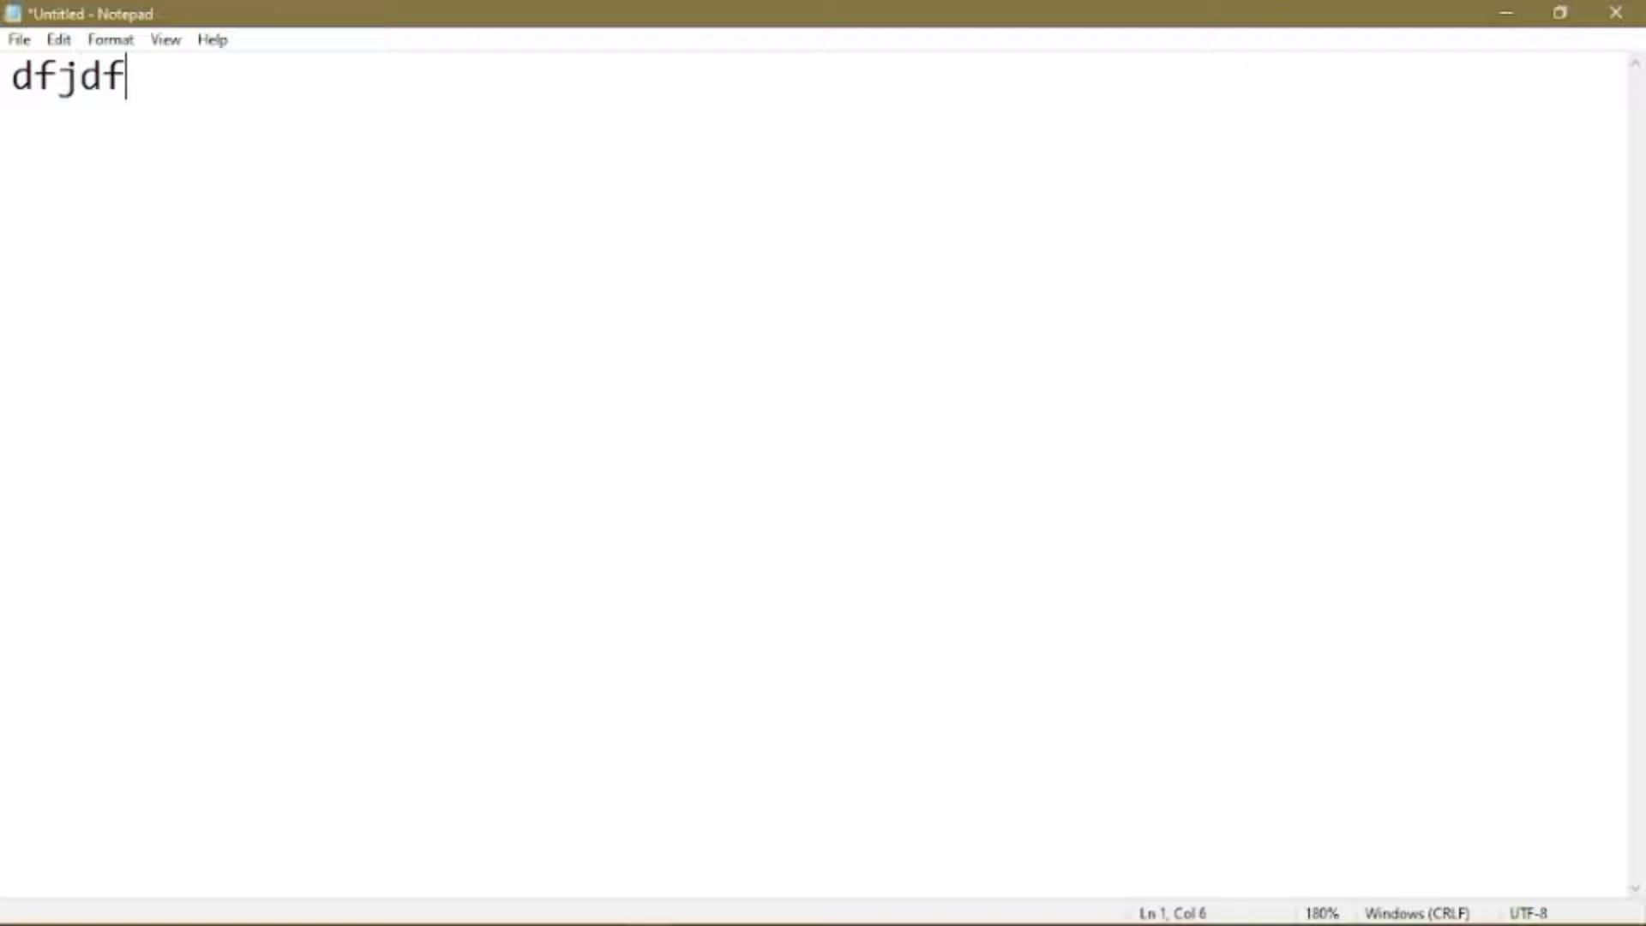
text(hadsfhjksd)
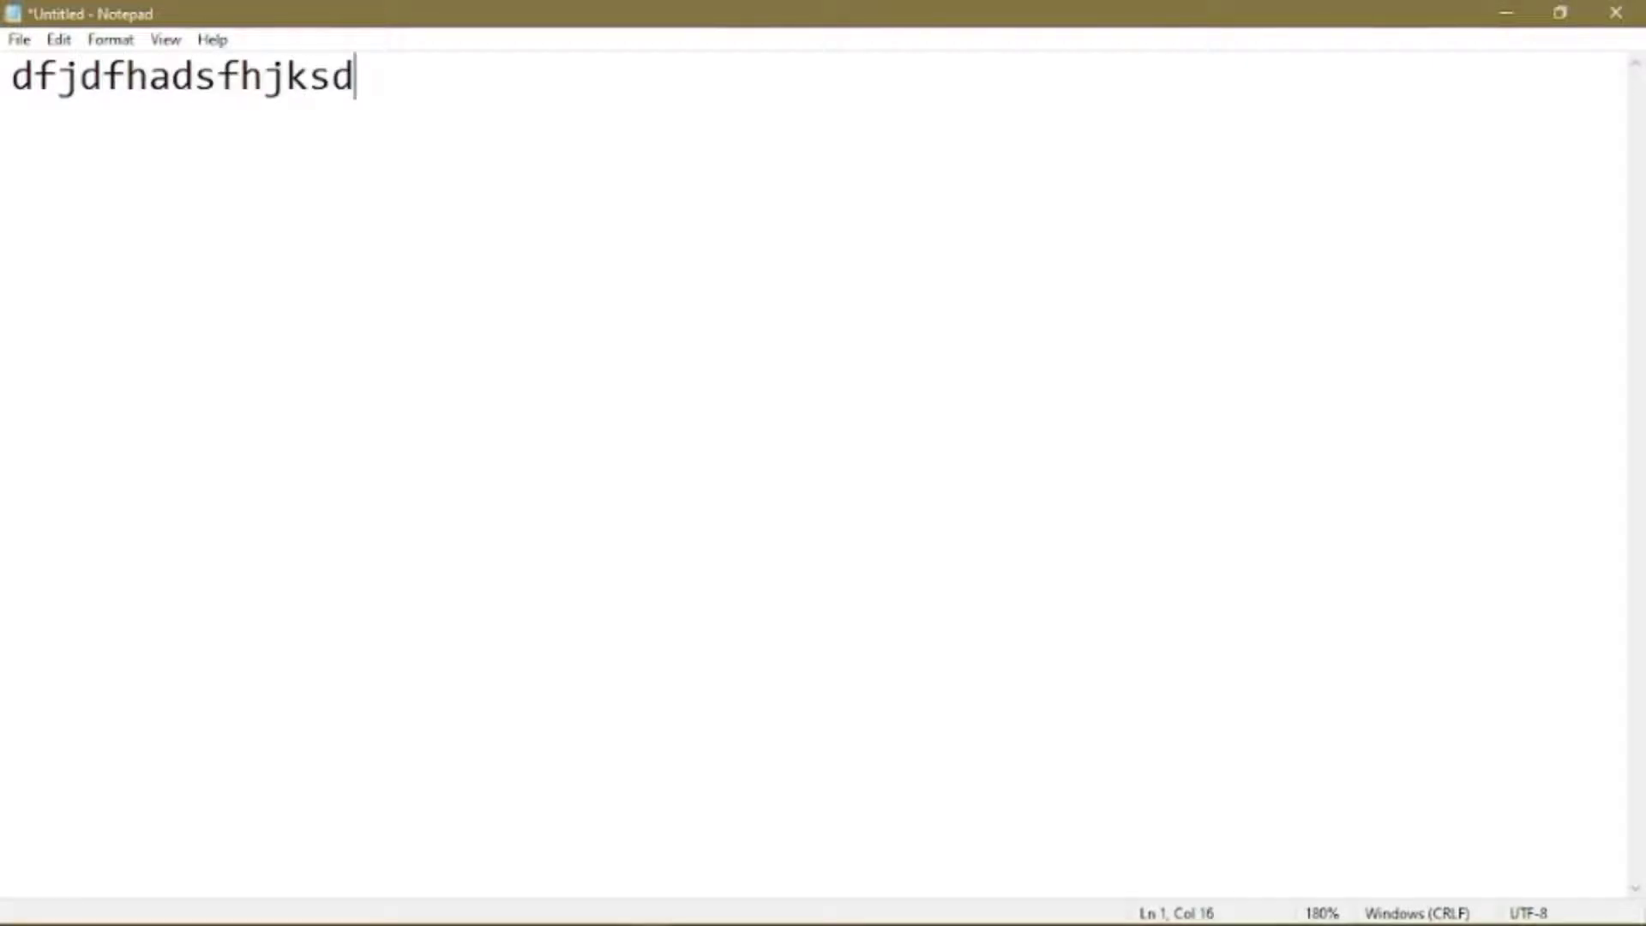
key(BackSpace)
key(BackSpace)
key(BackSpace)
key(BackSpace)
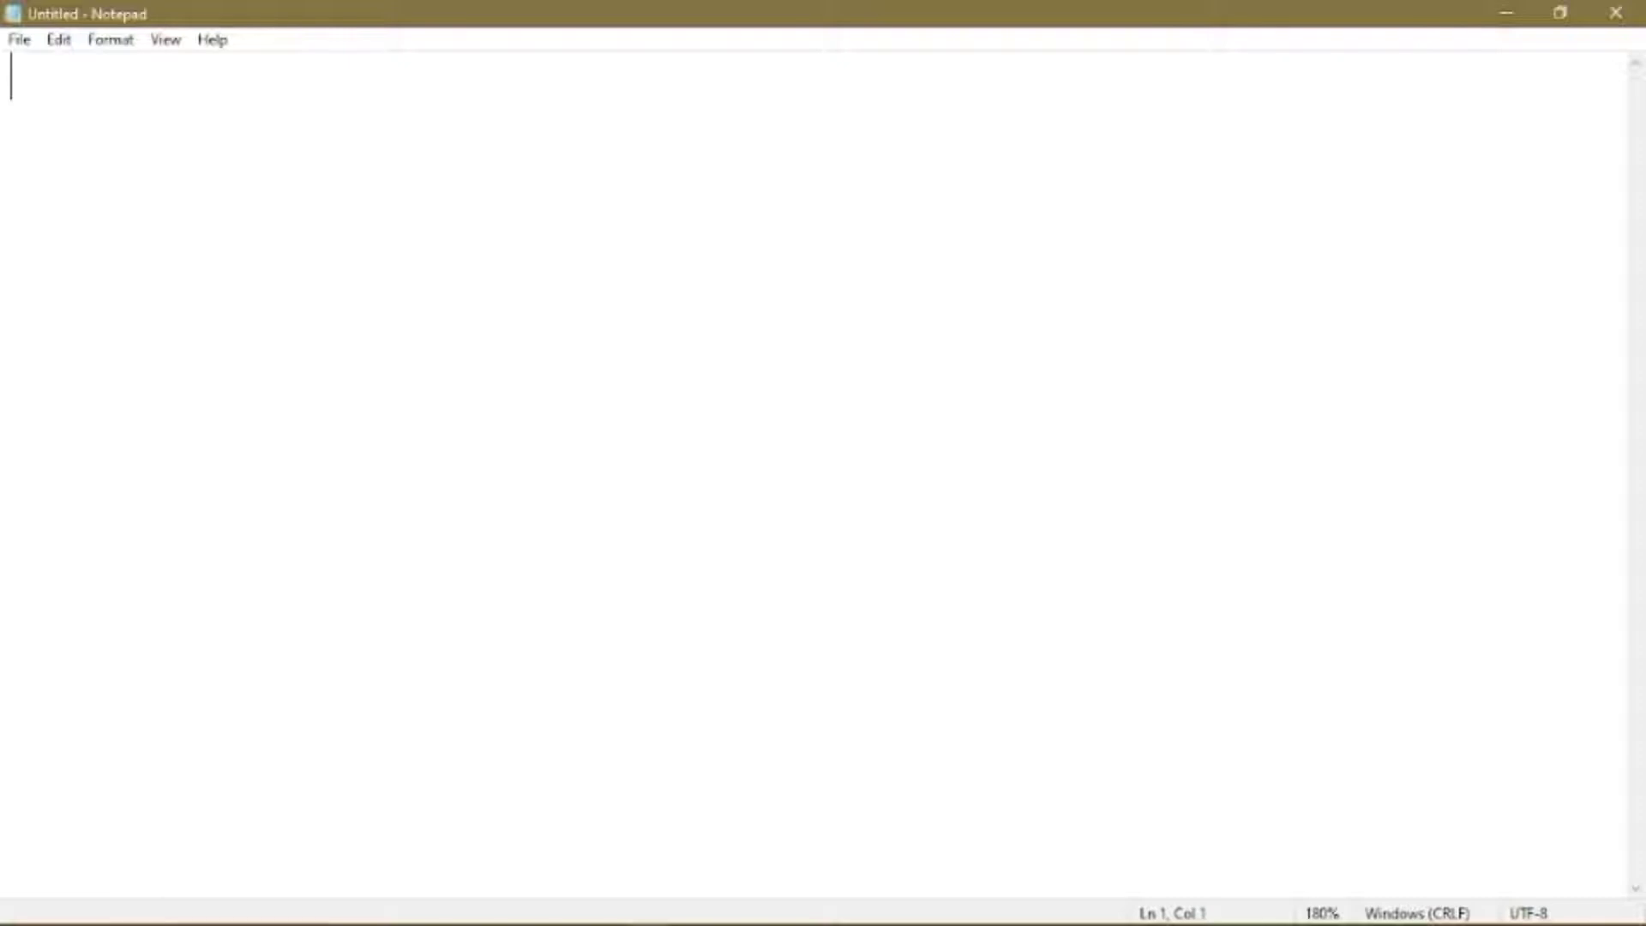
click(1616, 12)
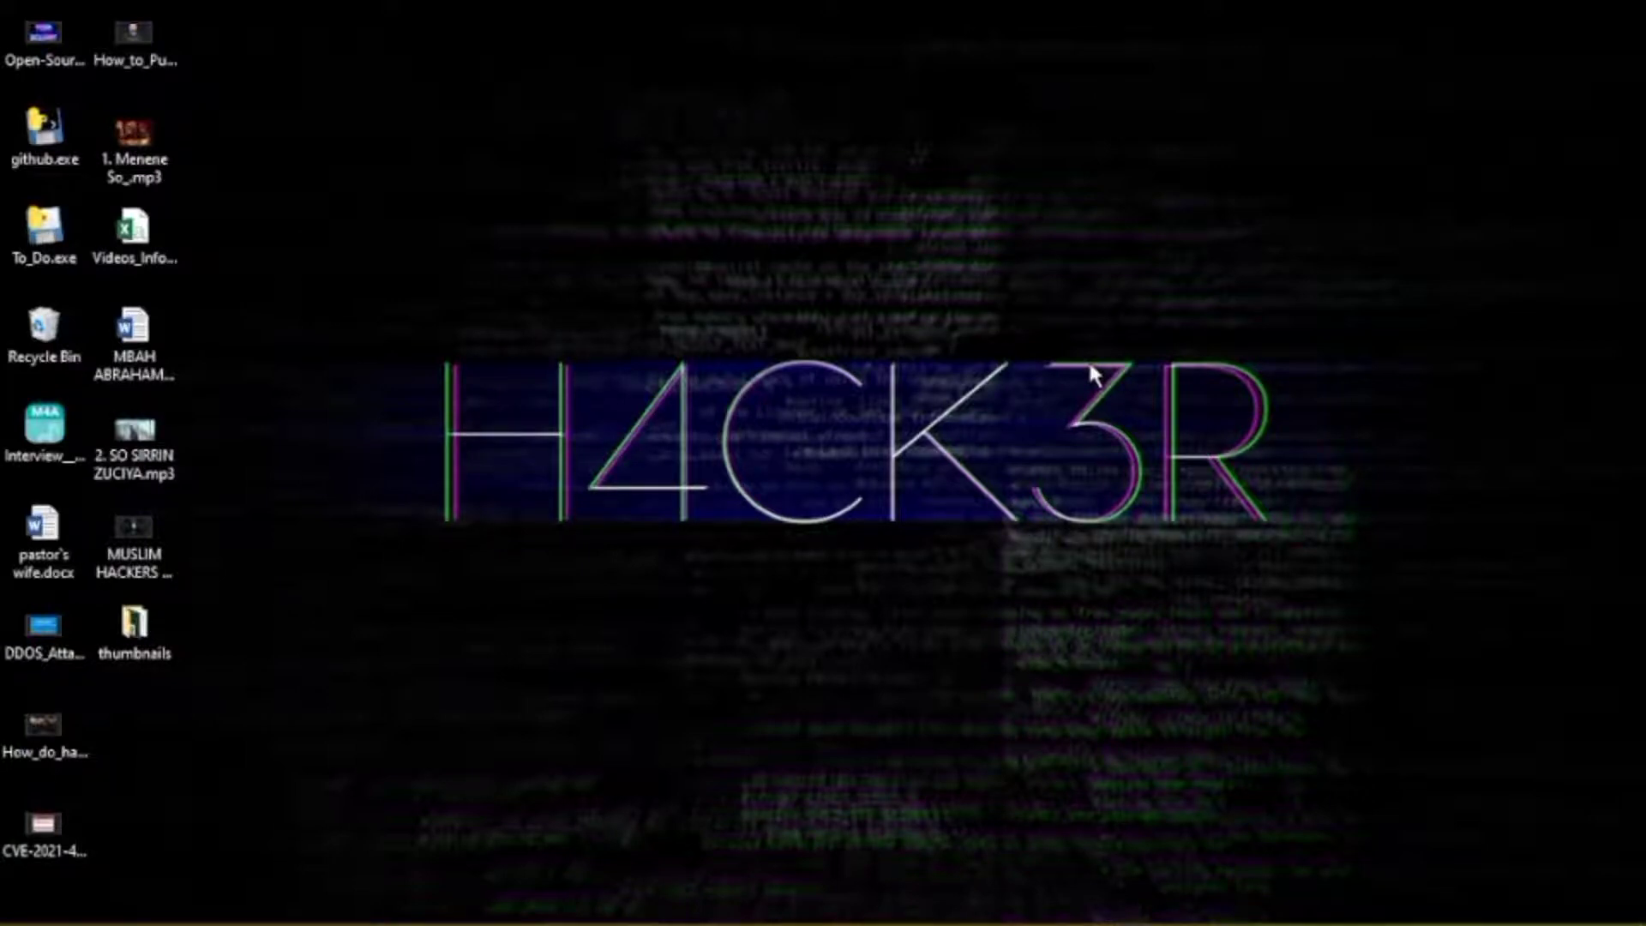
- Launch WordPad from a Start search for 'wordpad'
key(super)
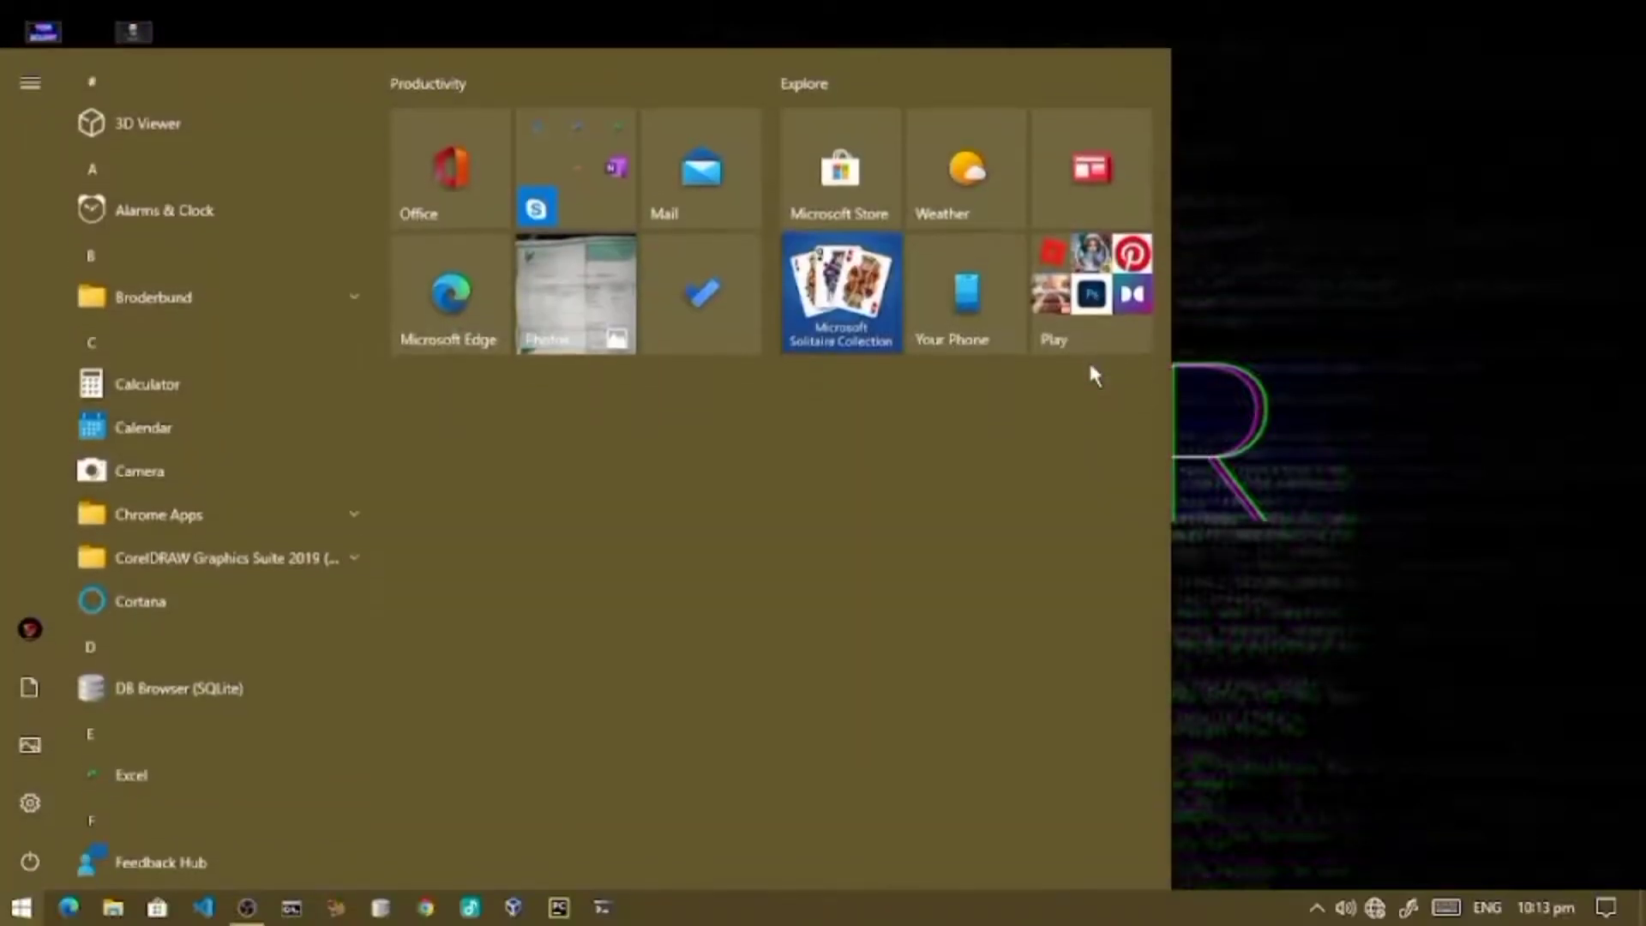
text(w)
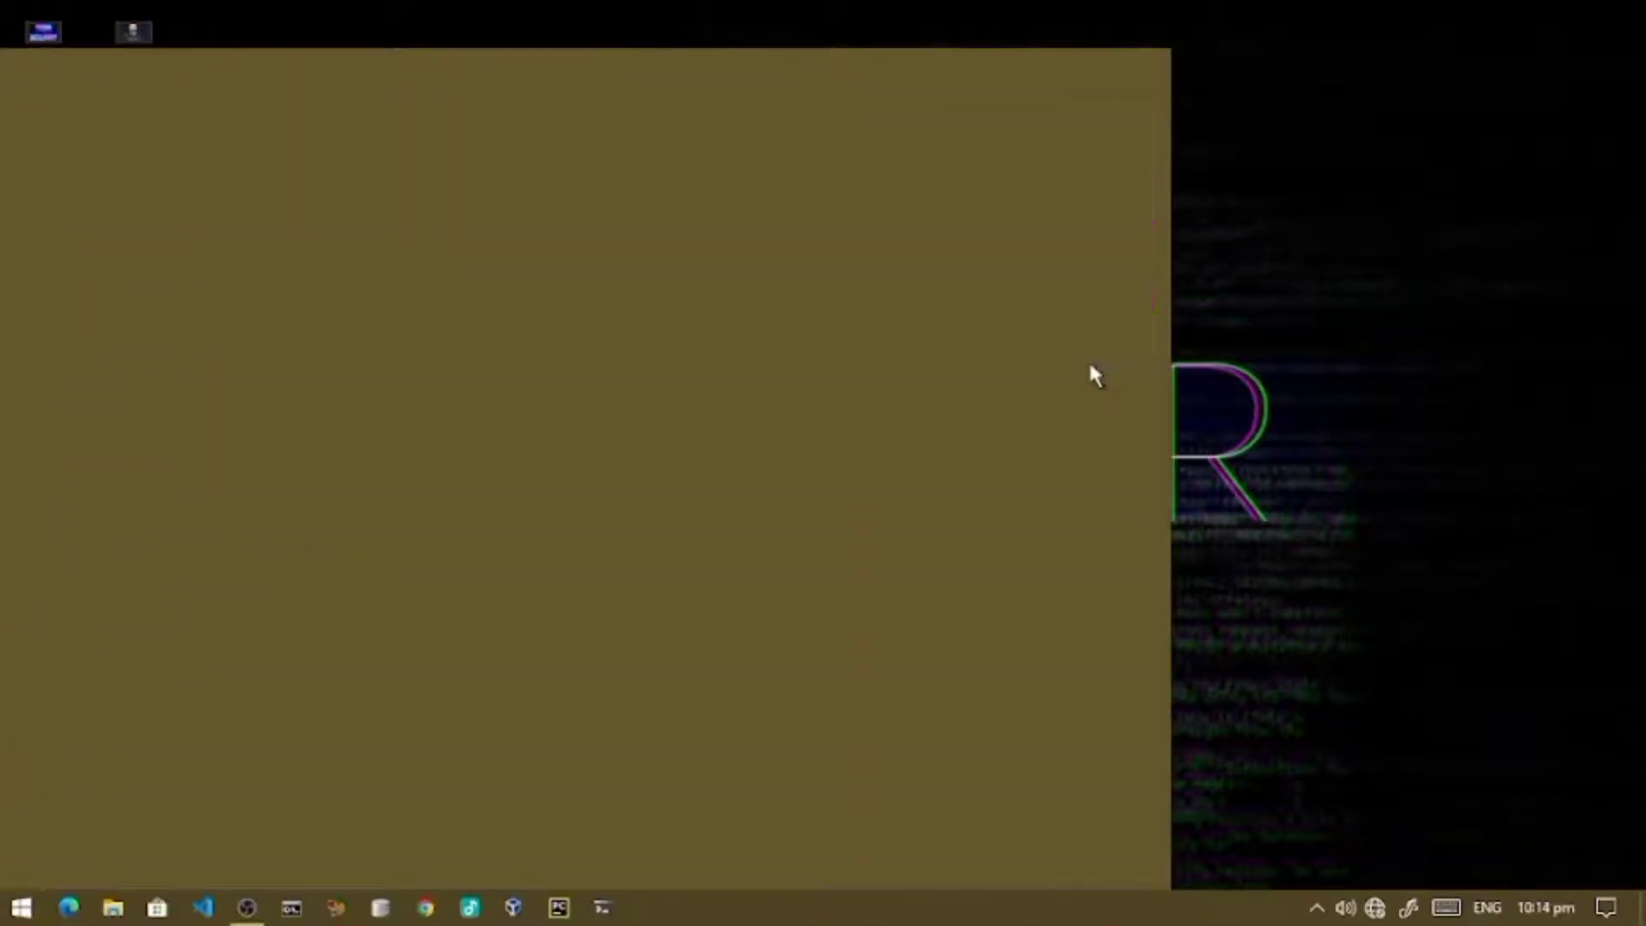
text(ordpad)
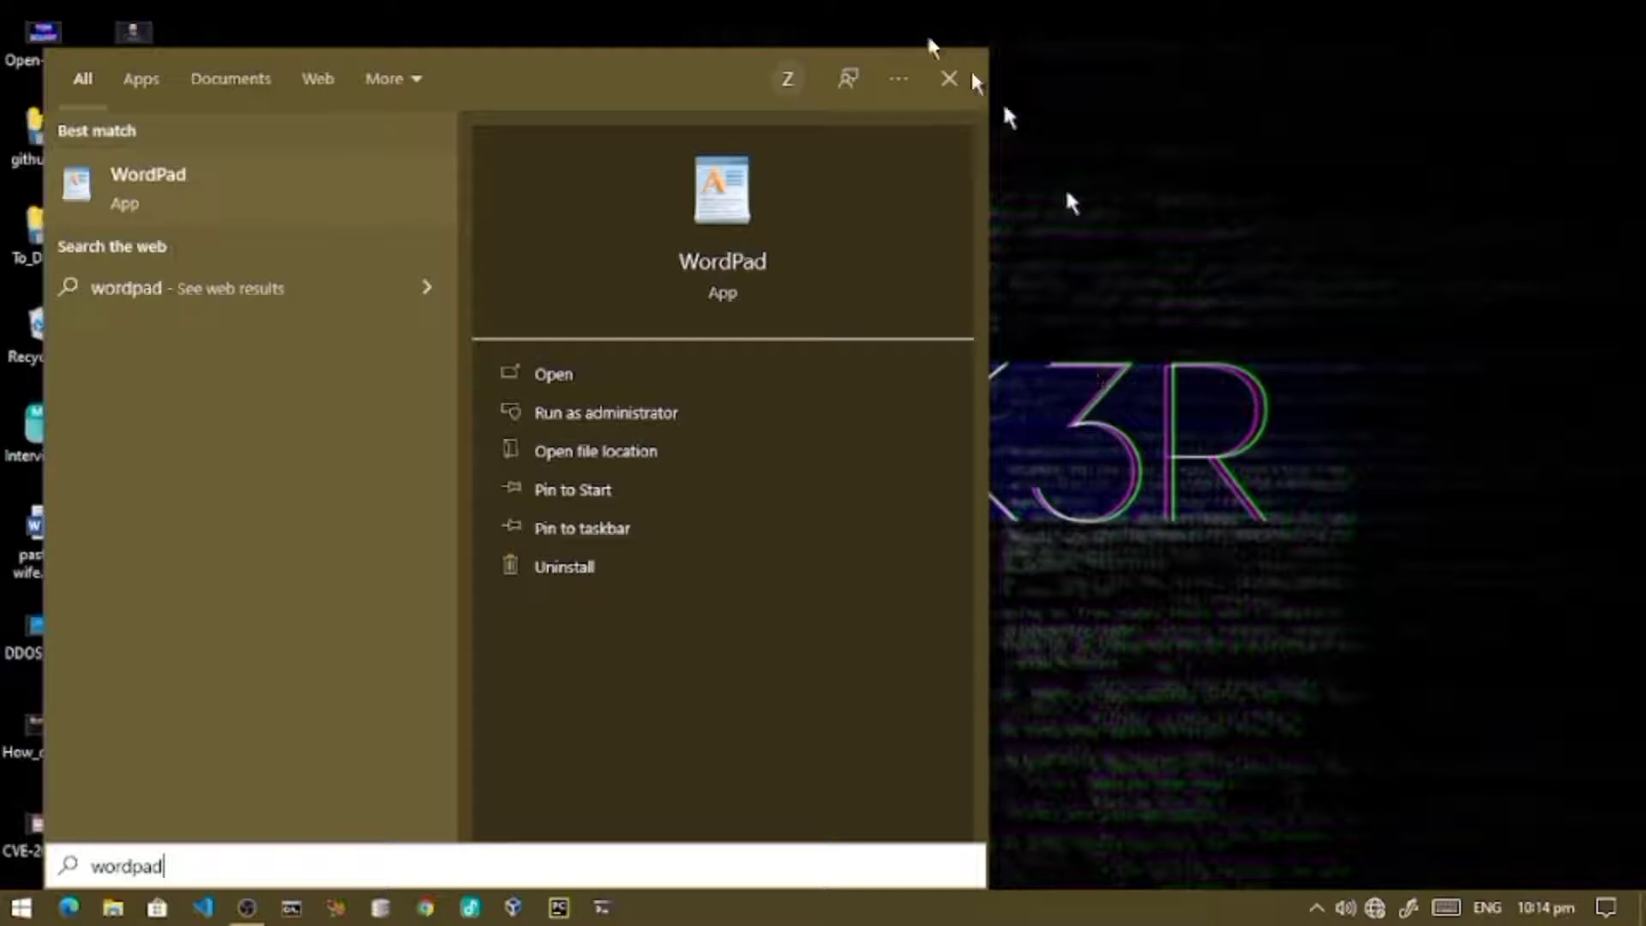
click(213, 188)
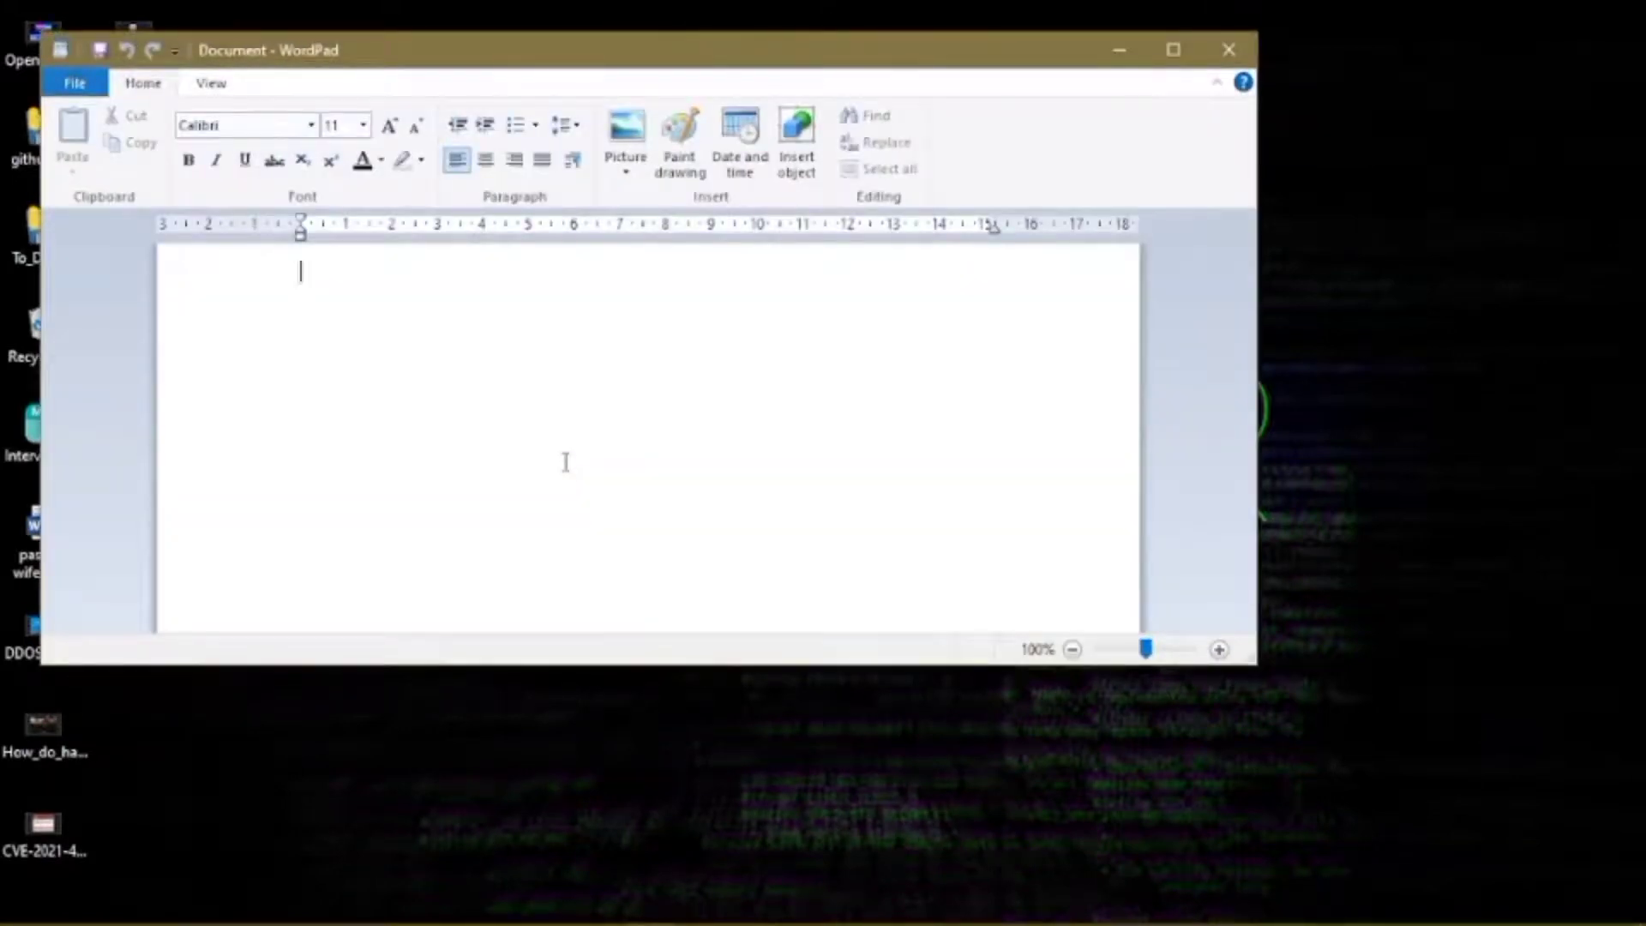
- Type and erase scratch text, close WordPad with Don't Save, and reopen Start
text(mmgjkljgllkjfg)
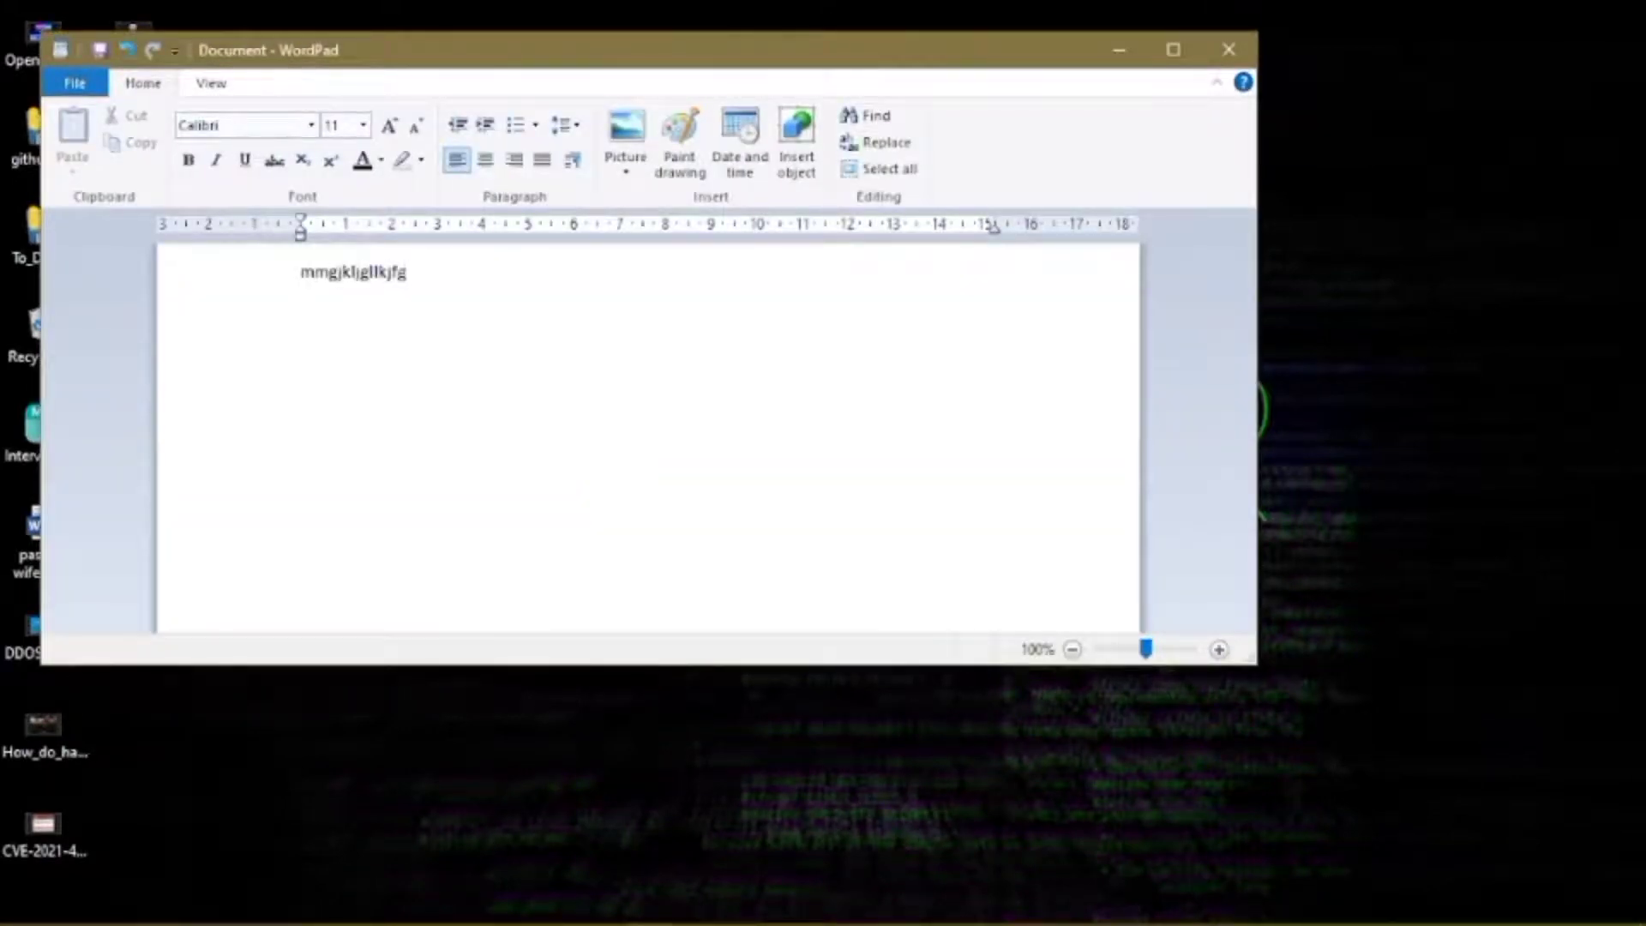
key(BackSpace)
key(BackSpace)
key(BackSpace)
key(BackSpace)
key(BackSpace)
key(BackSpace)
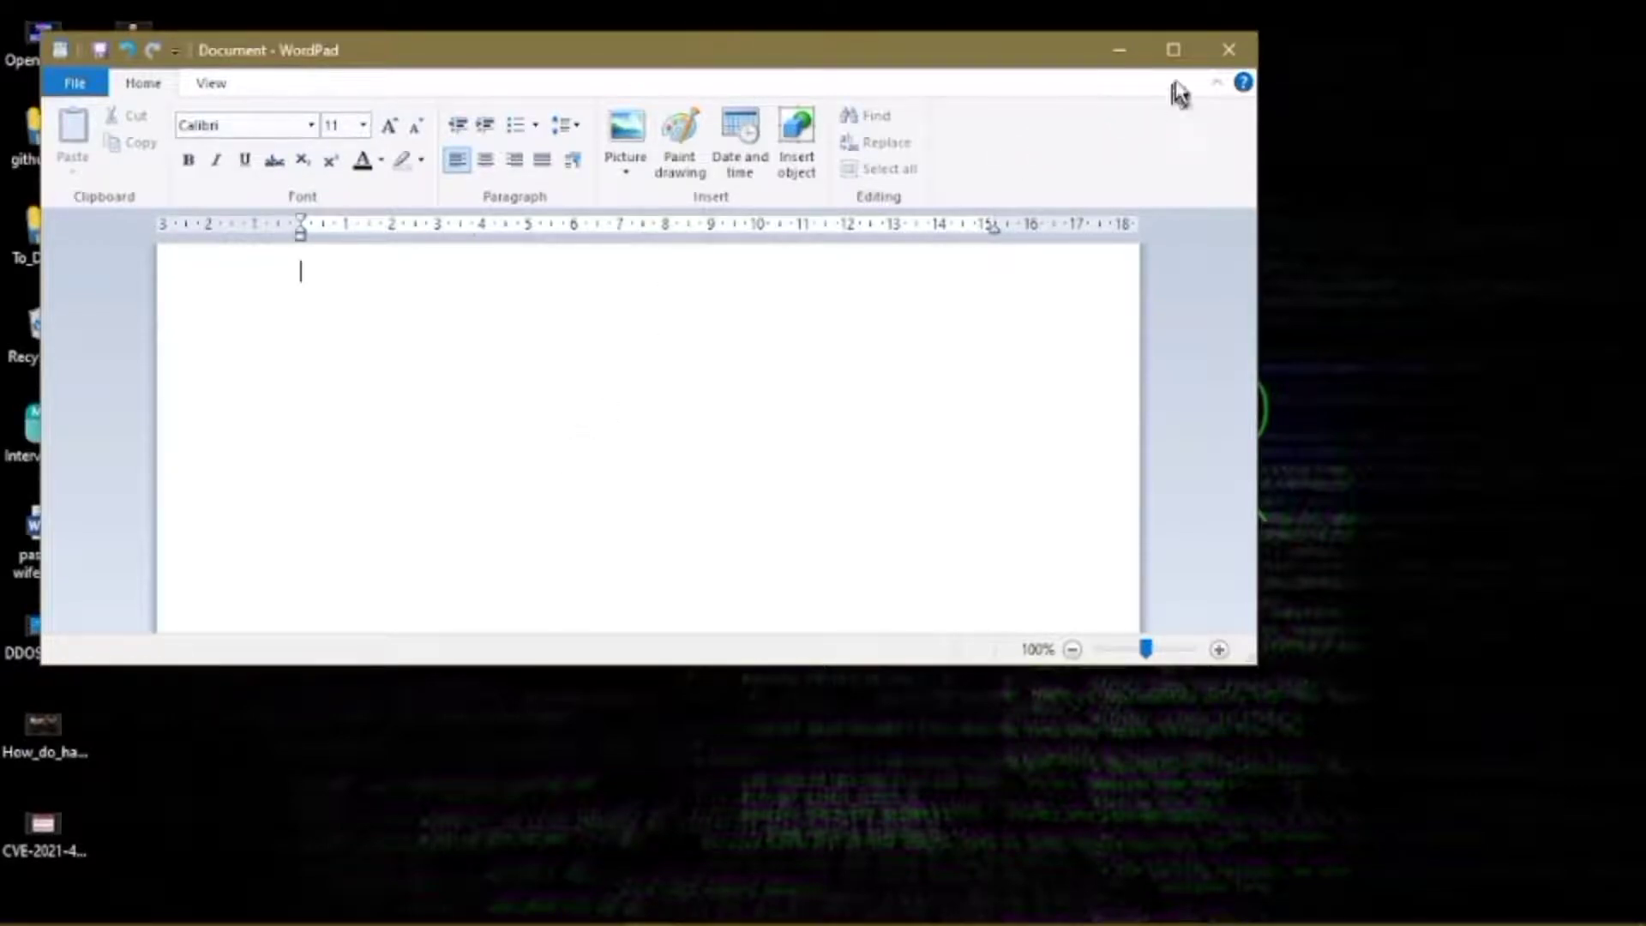
click(1229, 49)
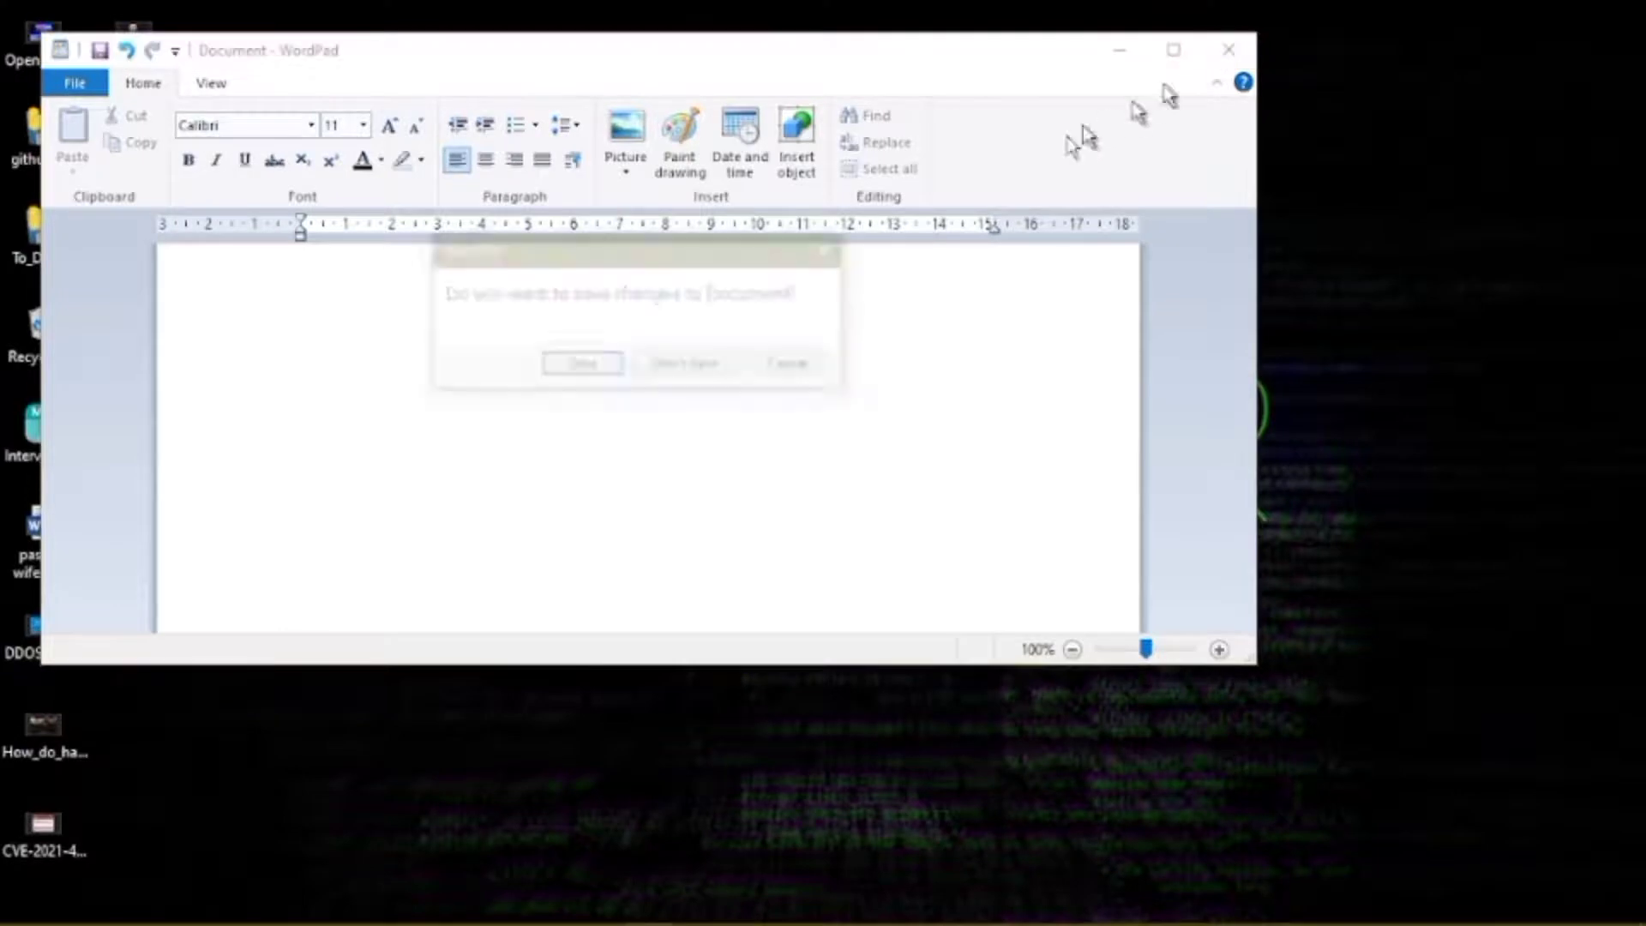
click(691, 367)
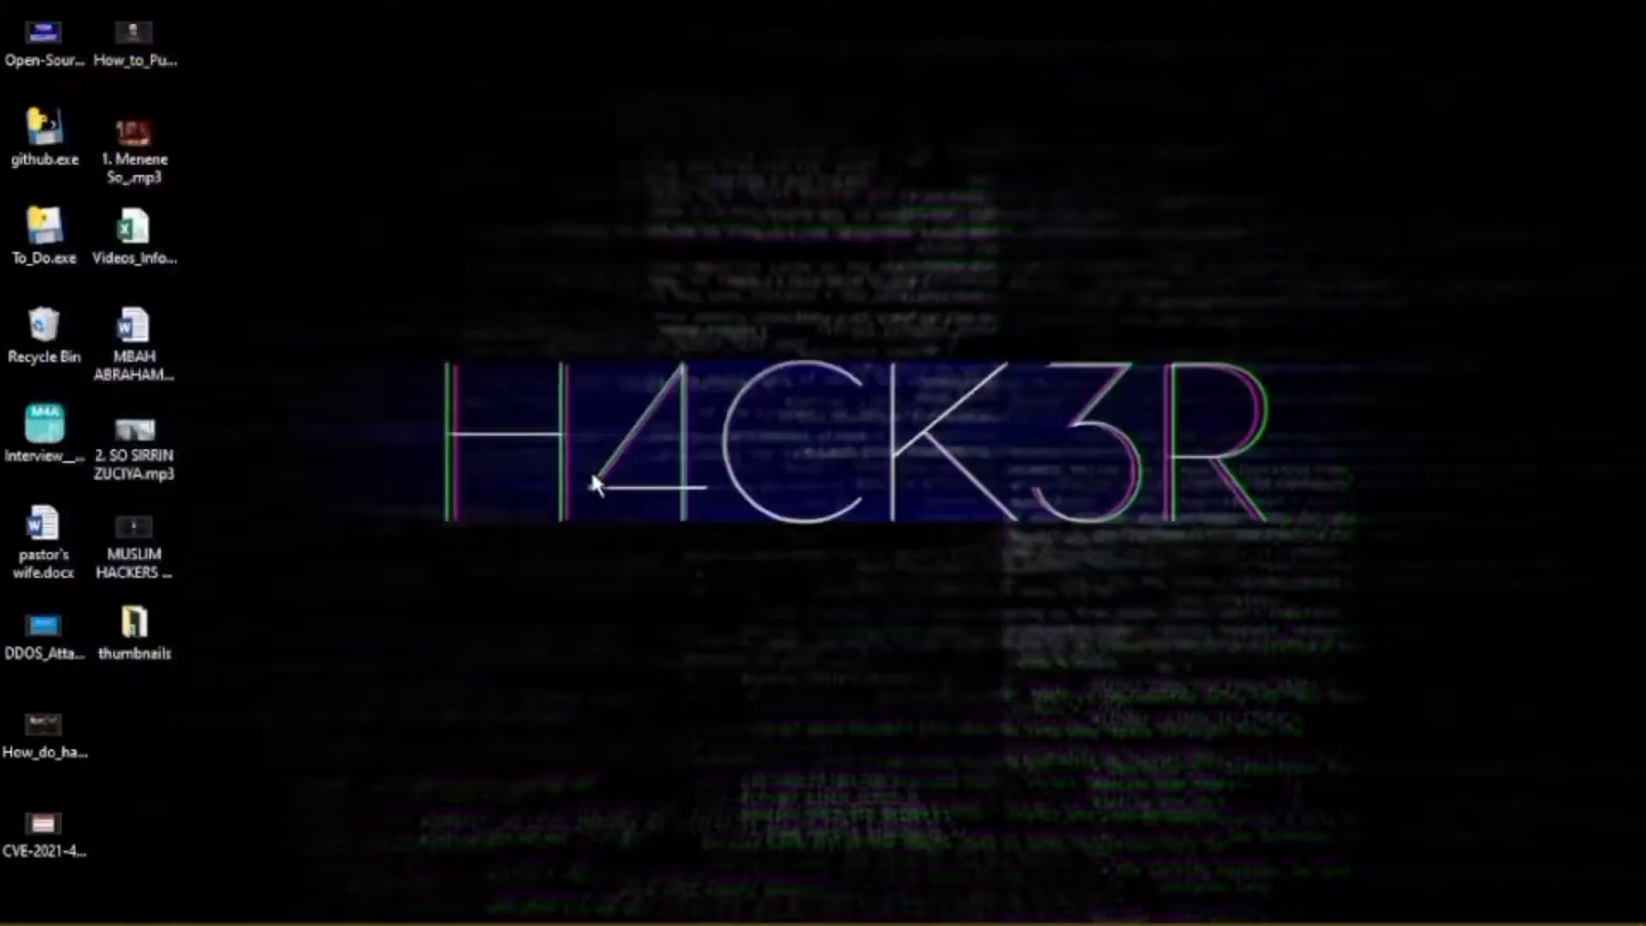
key(super)
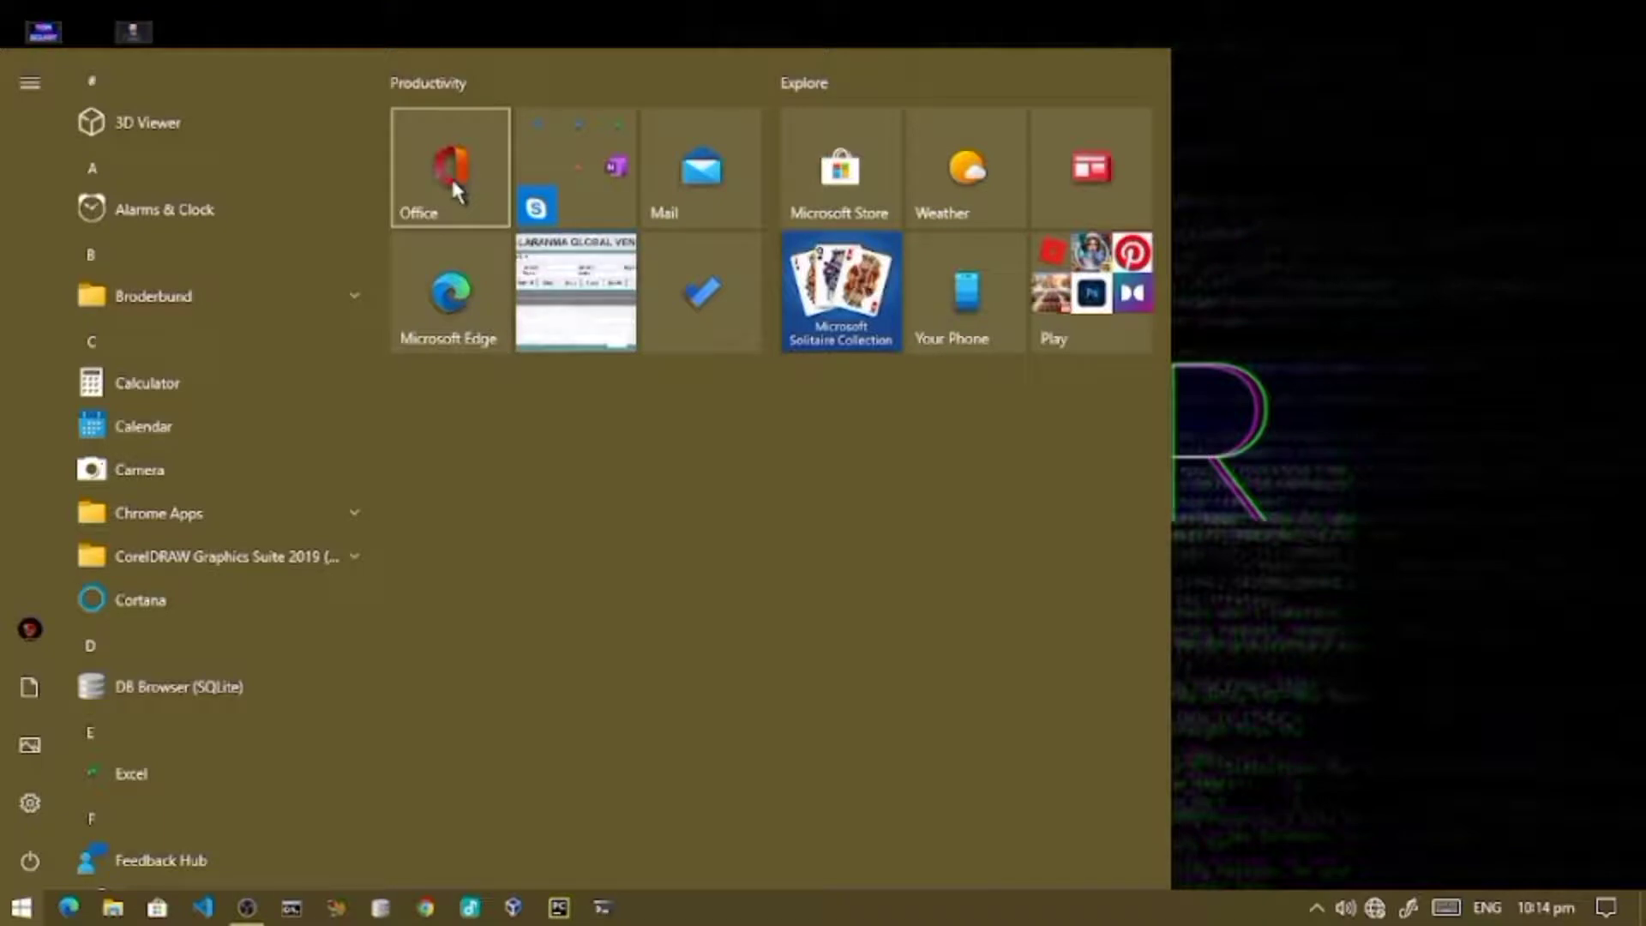
- Launch Word 2013, dismiss the activation warning, and create blank Document1
text(word)
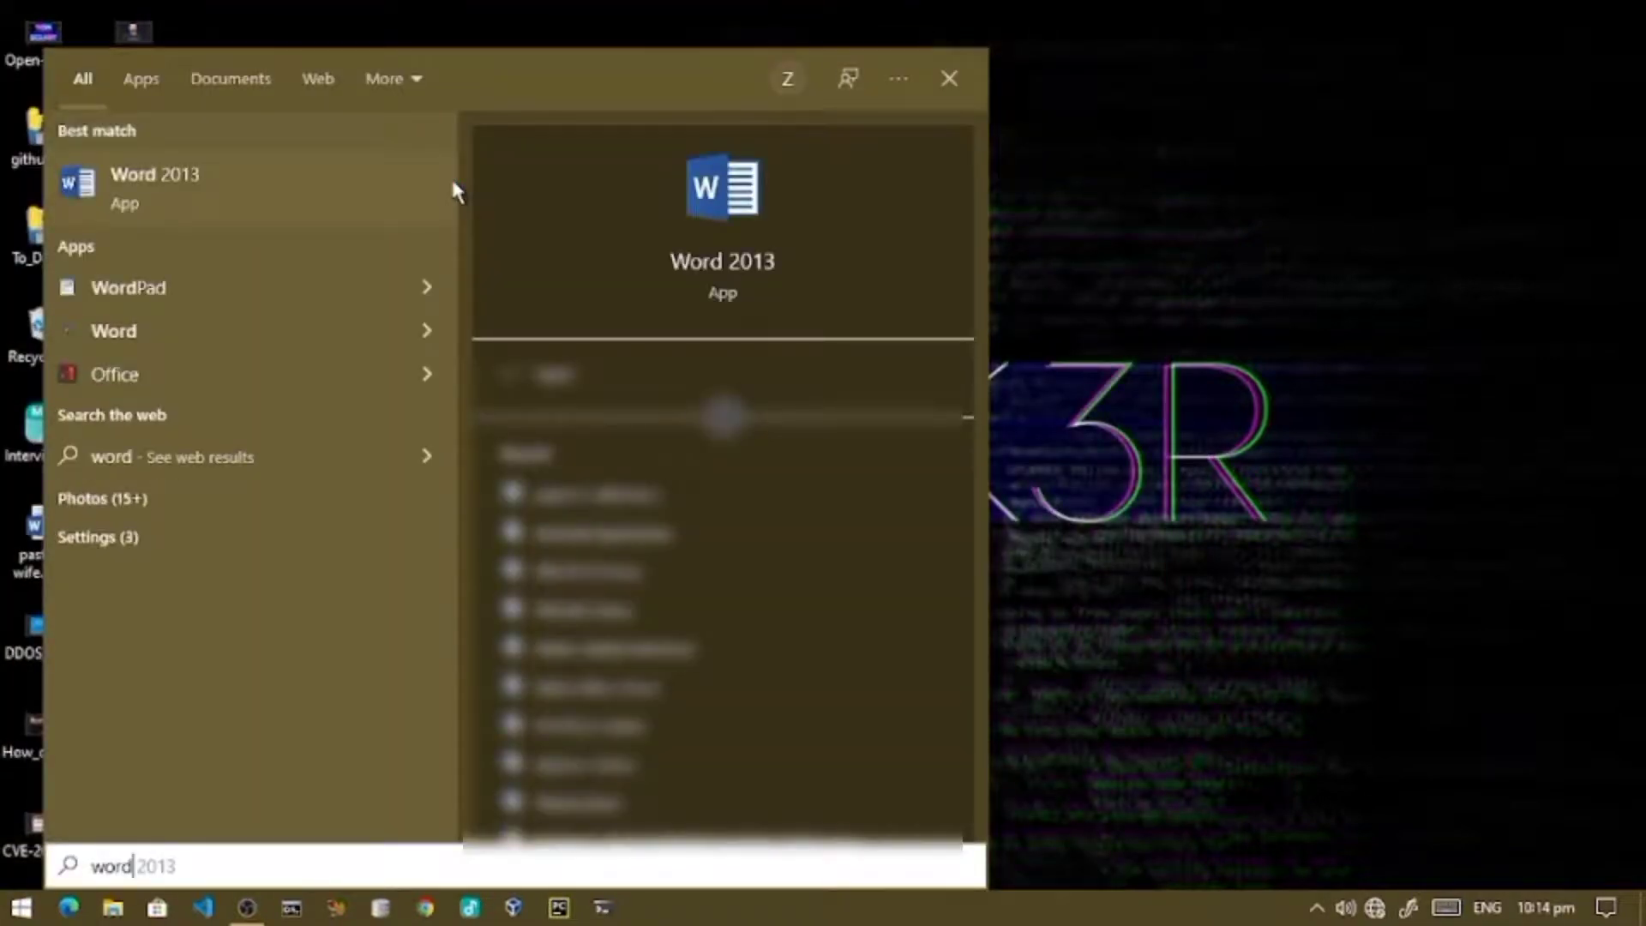
click(247, 206)
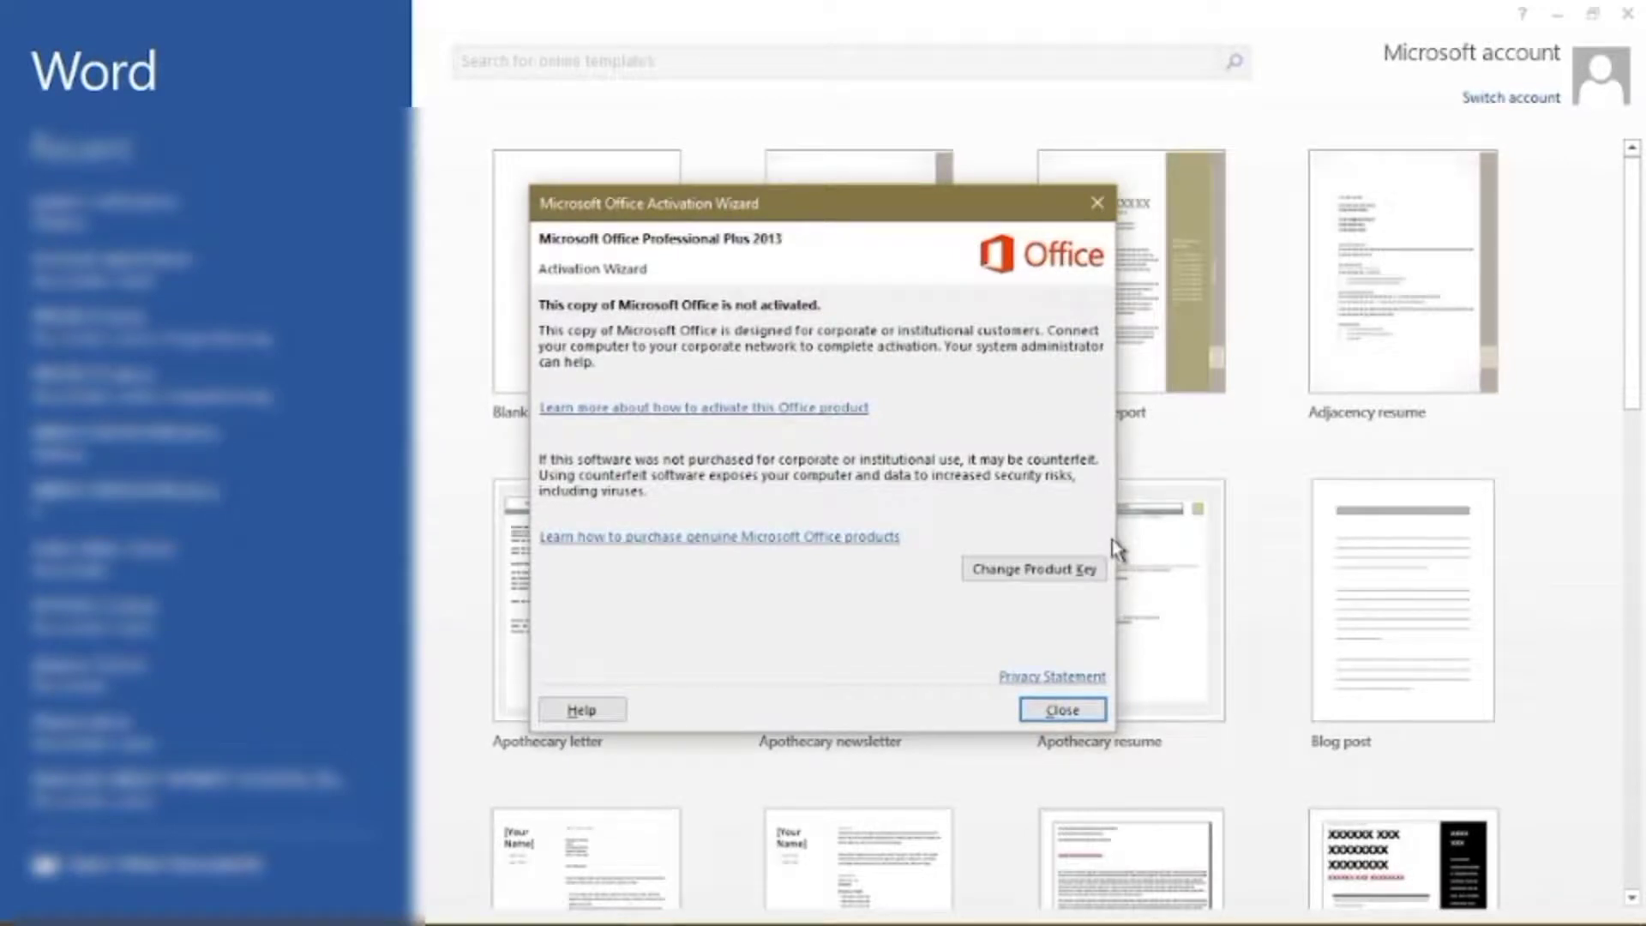
click(1042, 713)
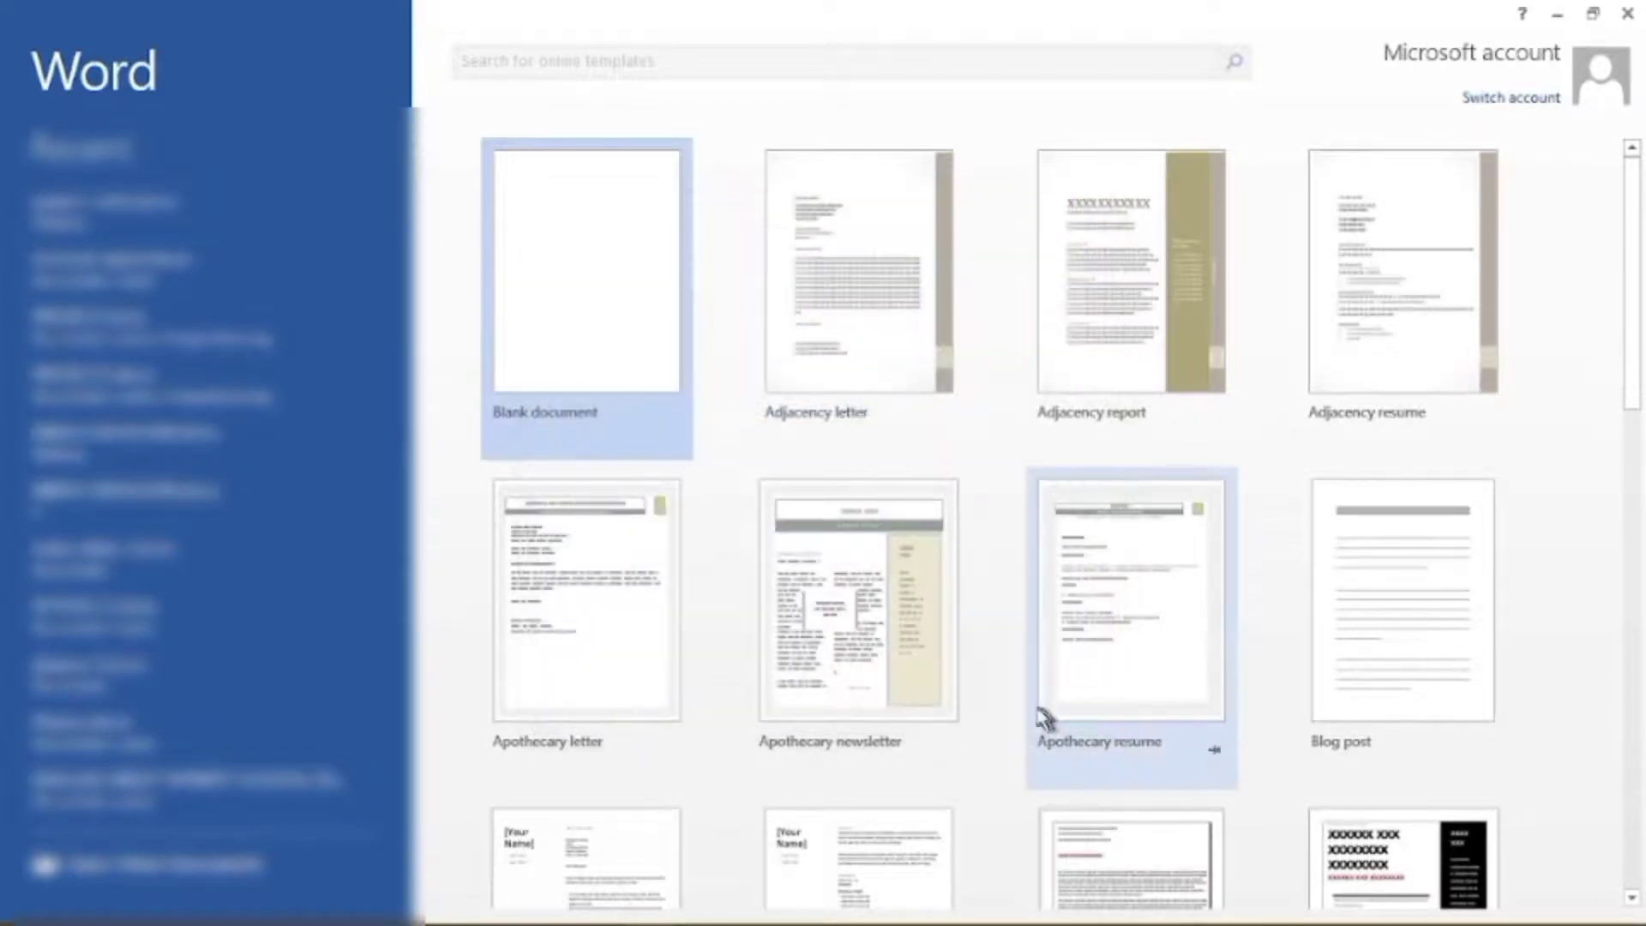
click(585, 334)
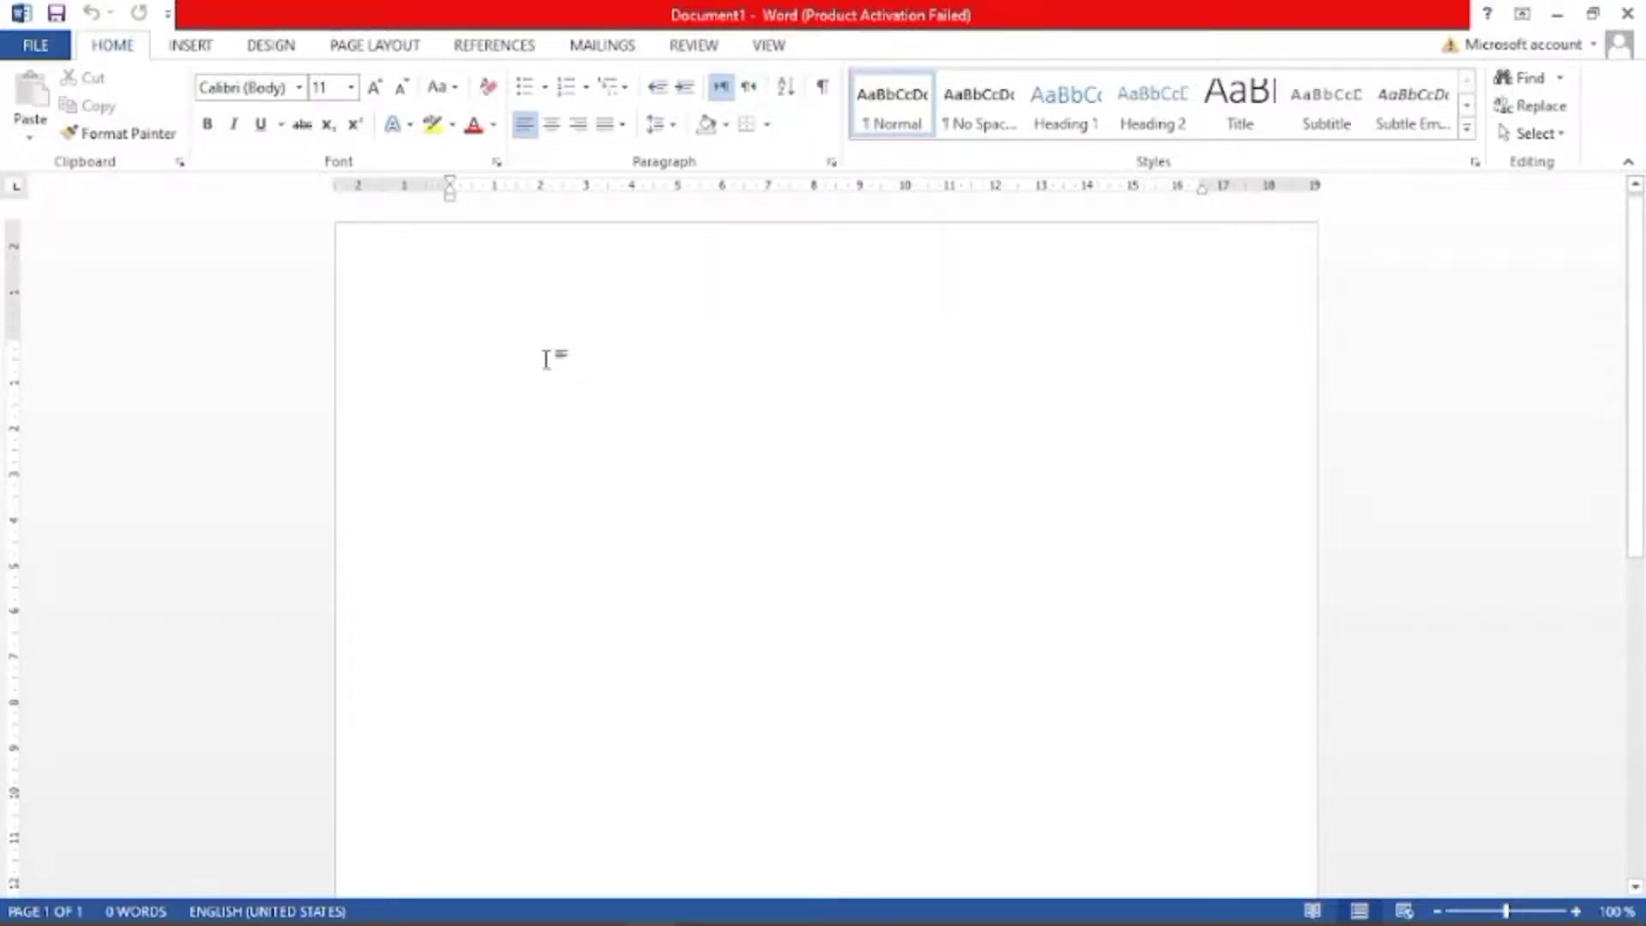
scroll(547, 359, down, 10)
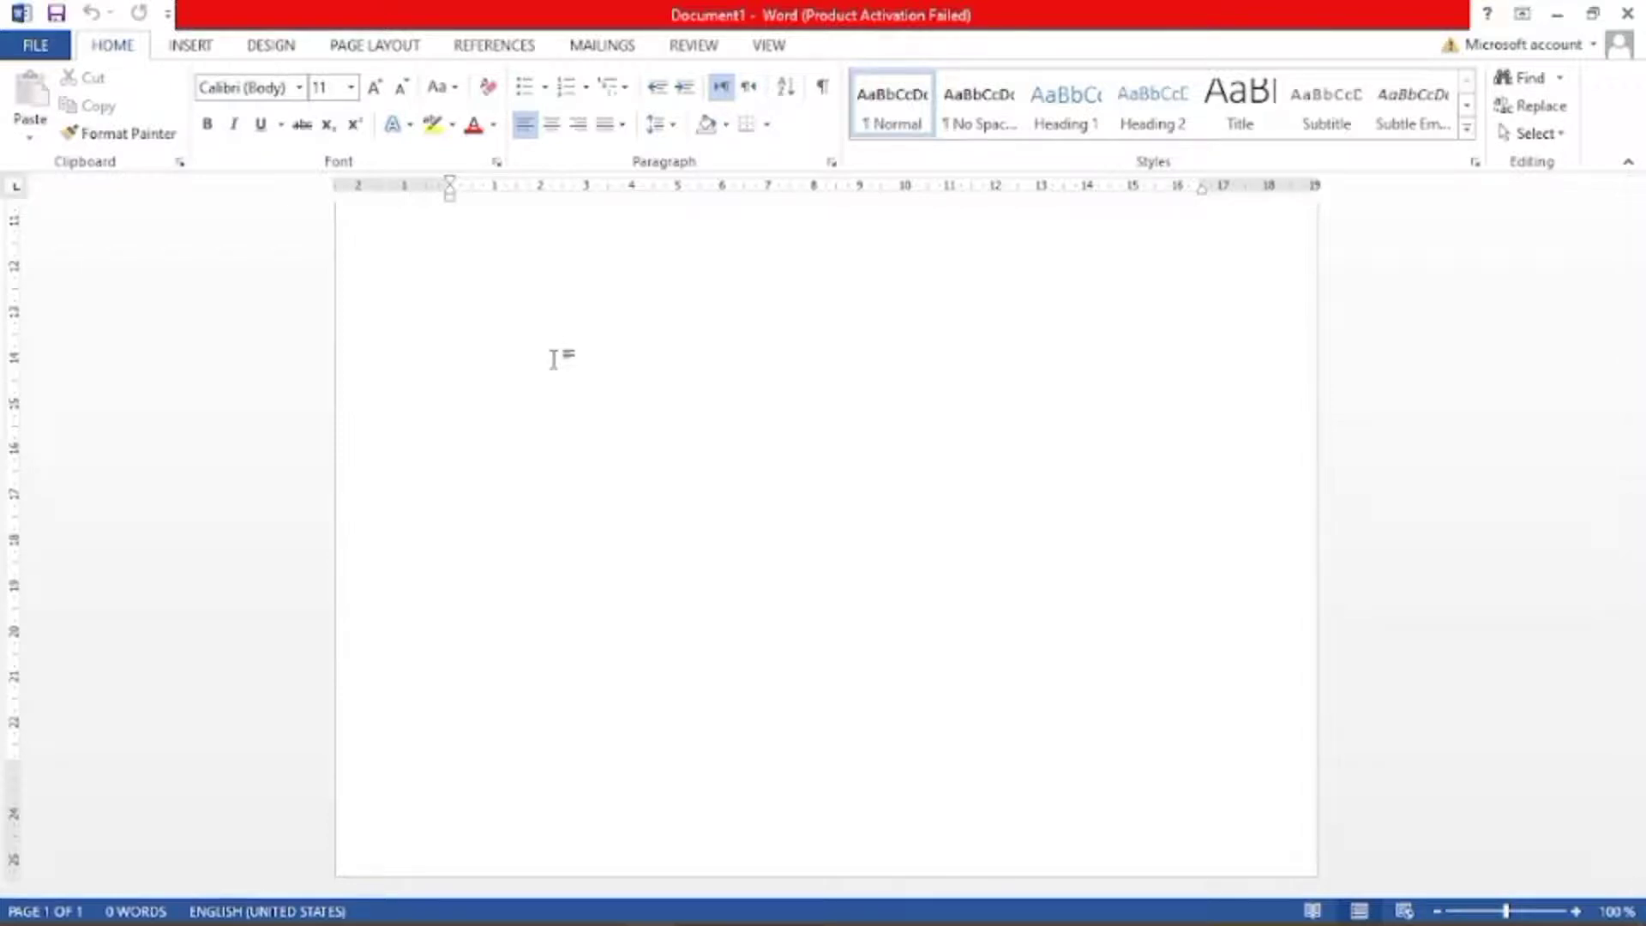
scroll(553, 360, up, 3)
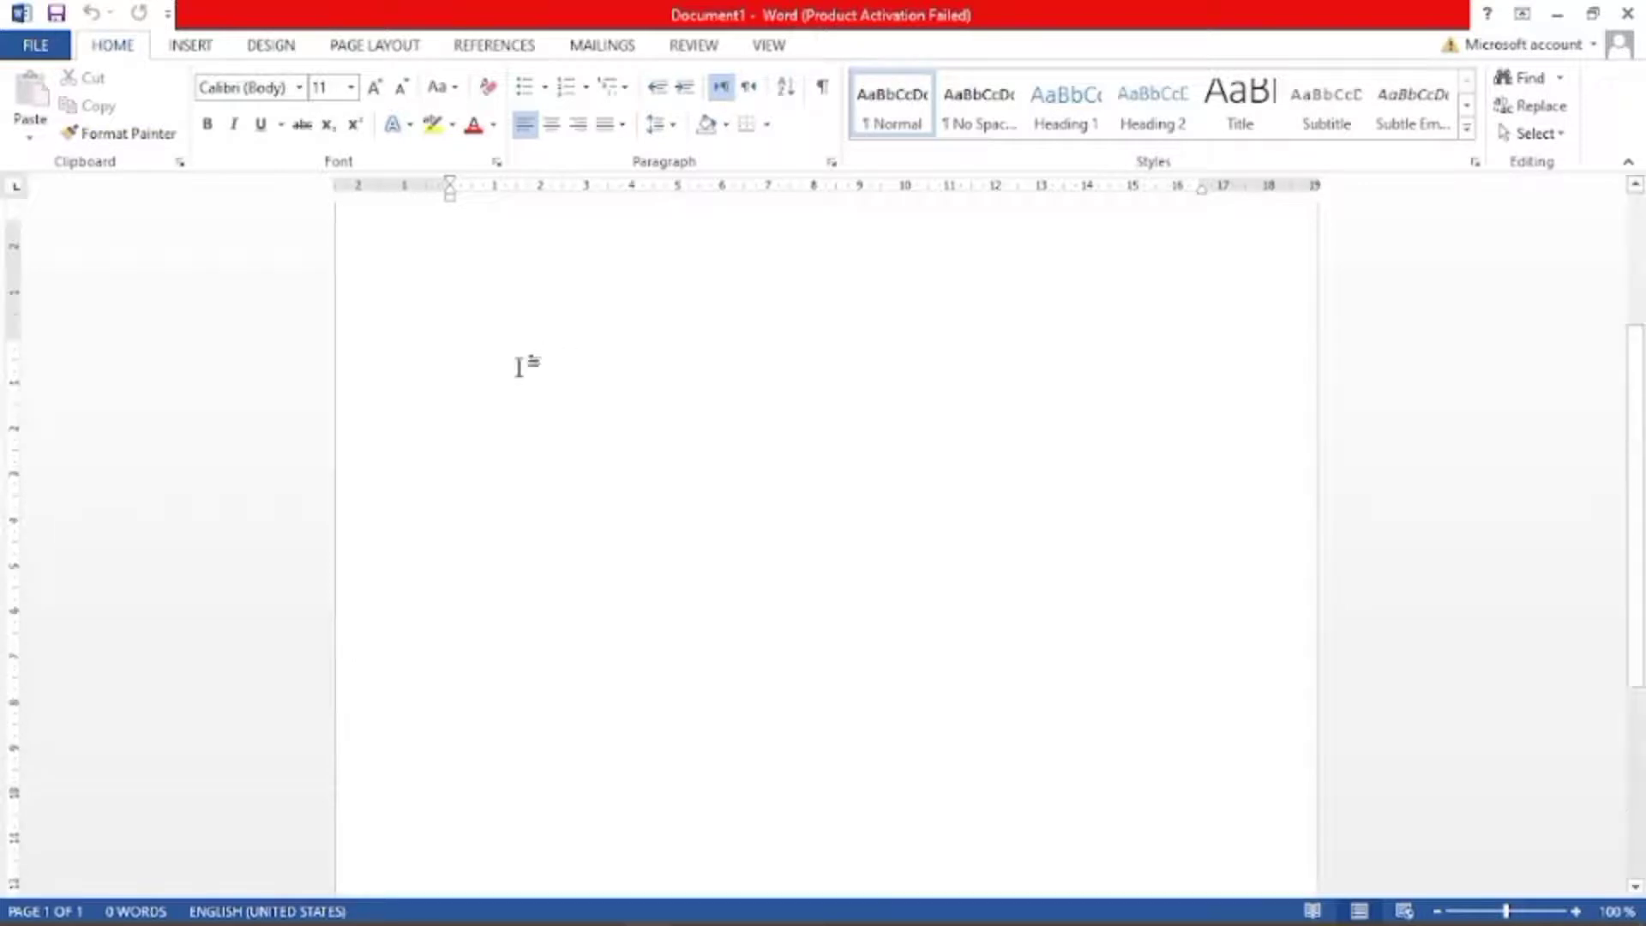
scroll(525, 364, up, 7)
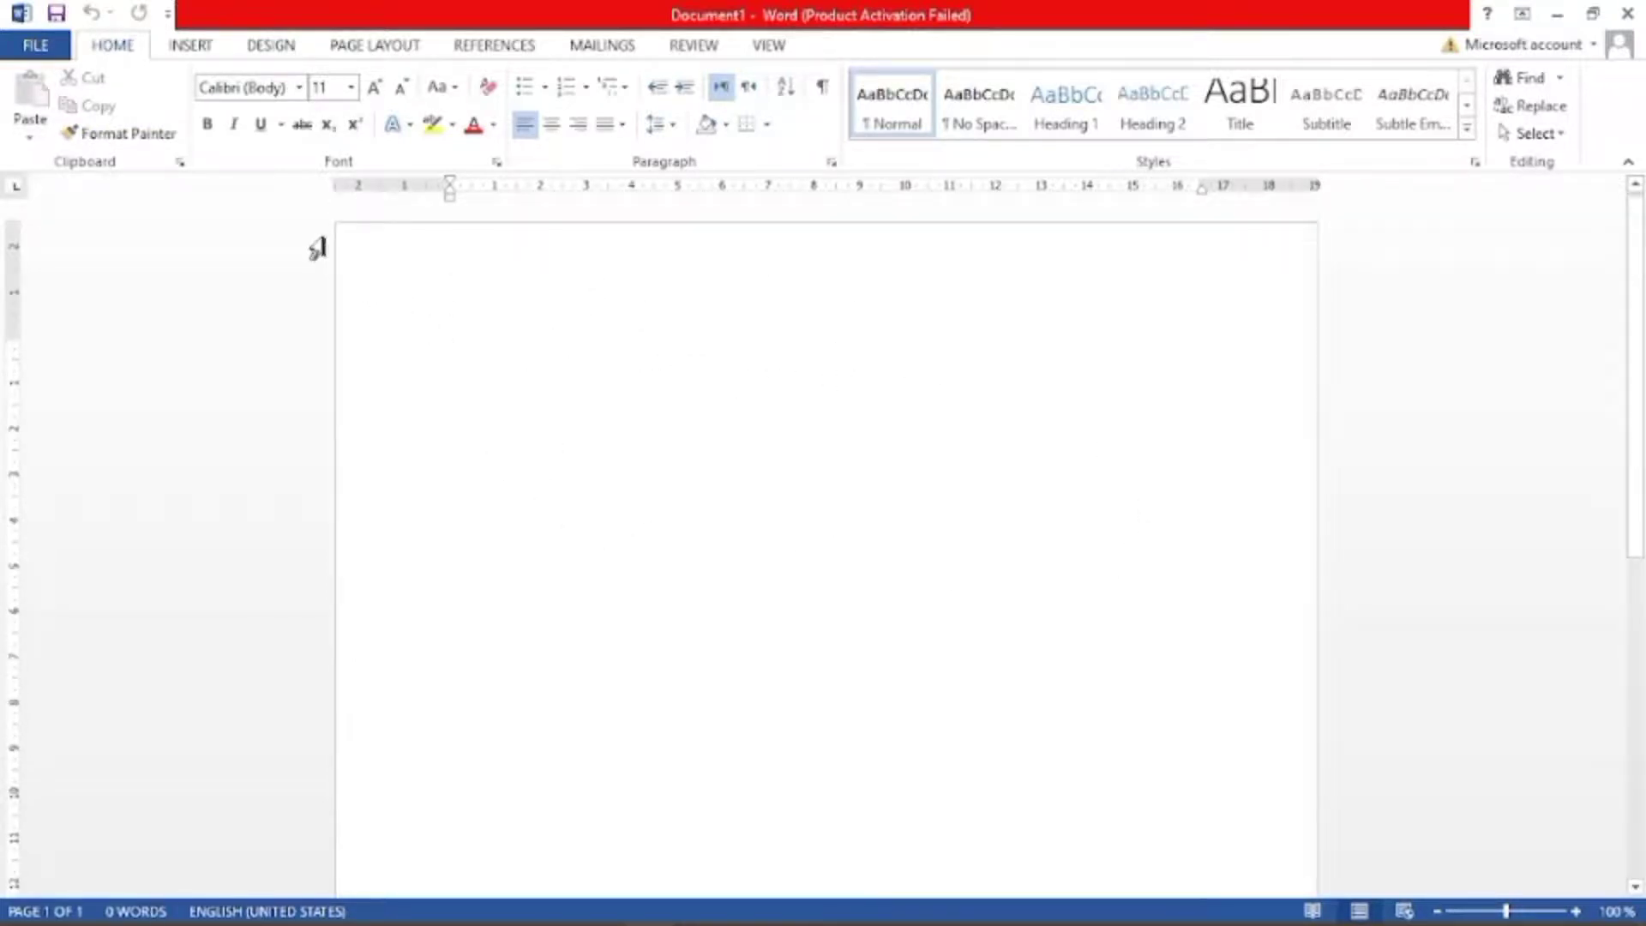
drag(455, 354, 961, 677)
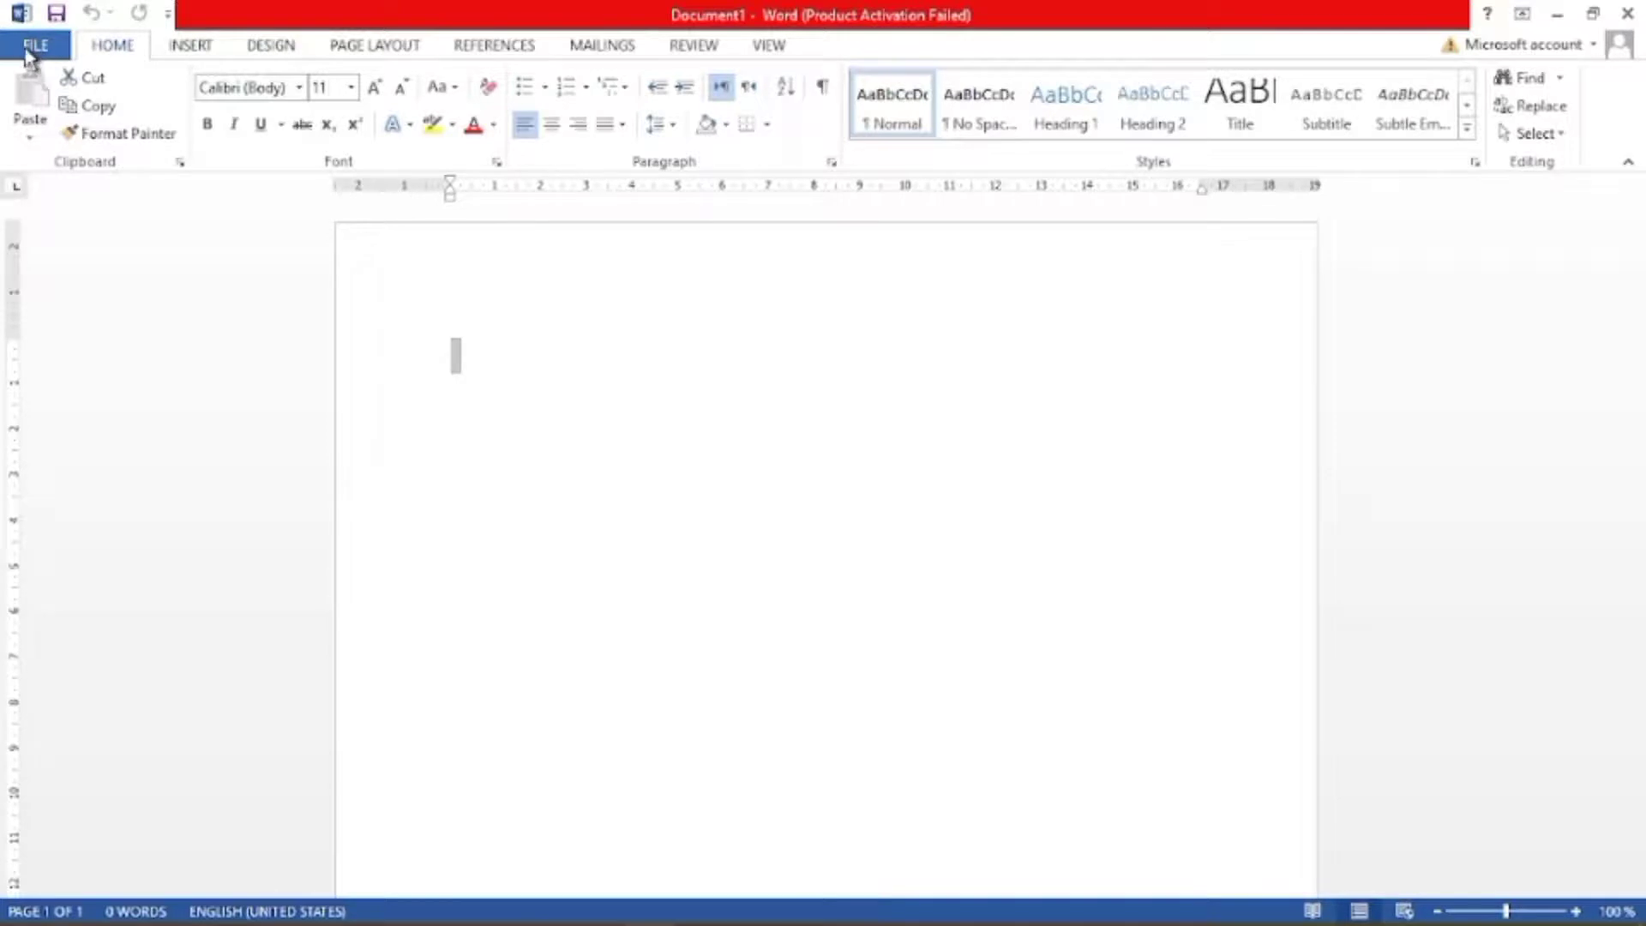
- Create a second blank document, Document2, from File > New > Blank document
click(33, 47)
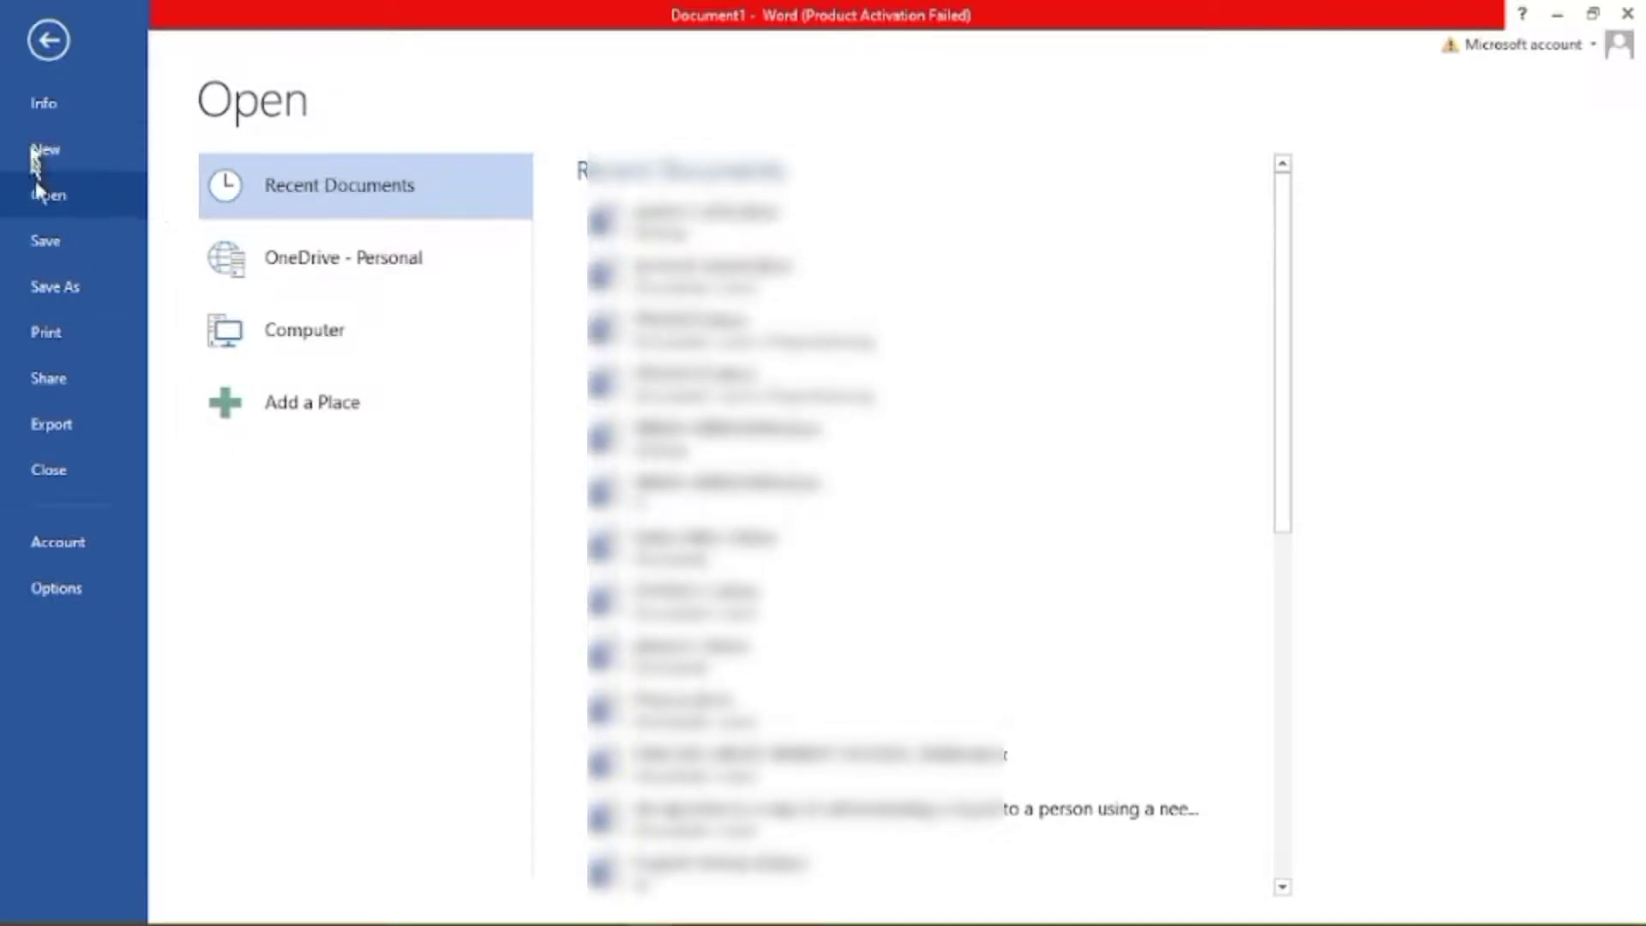
click(74, 199)
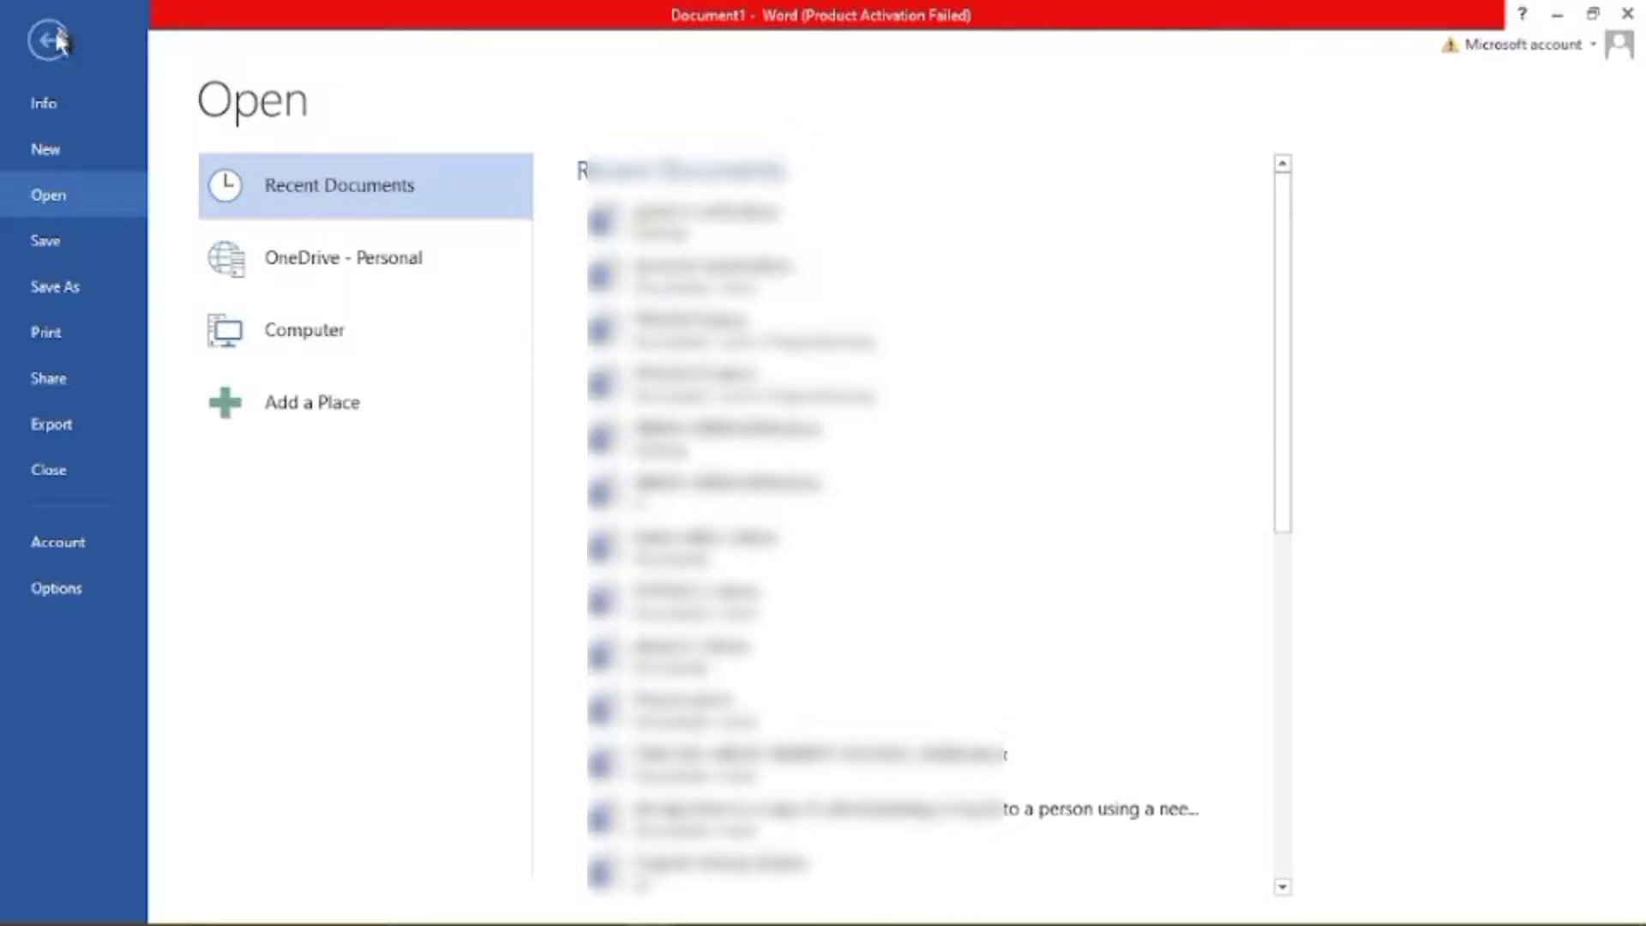
click(49, 40)
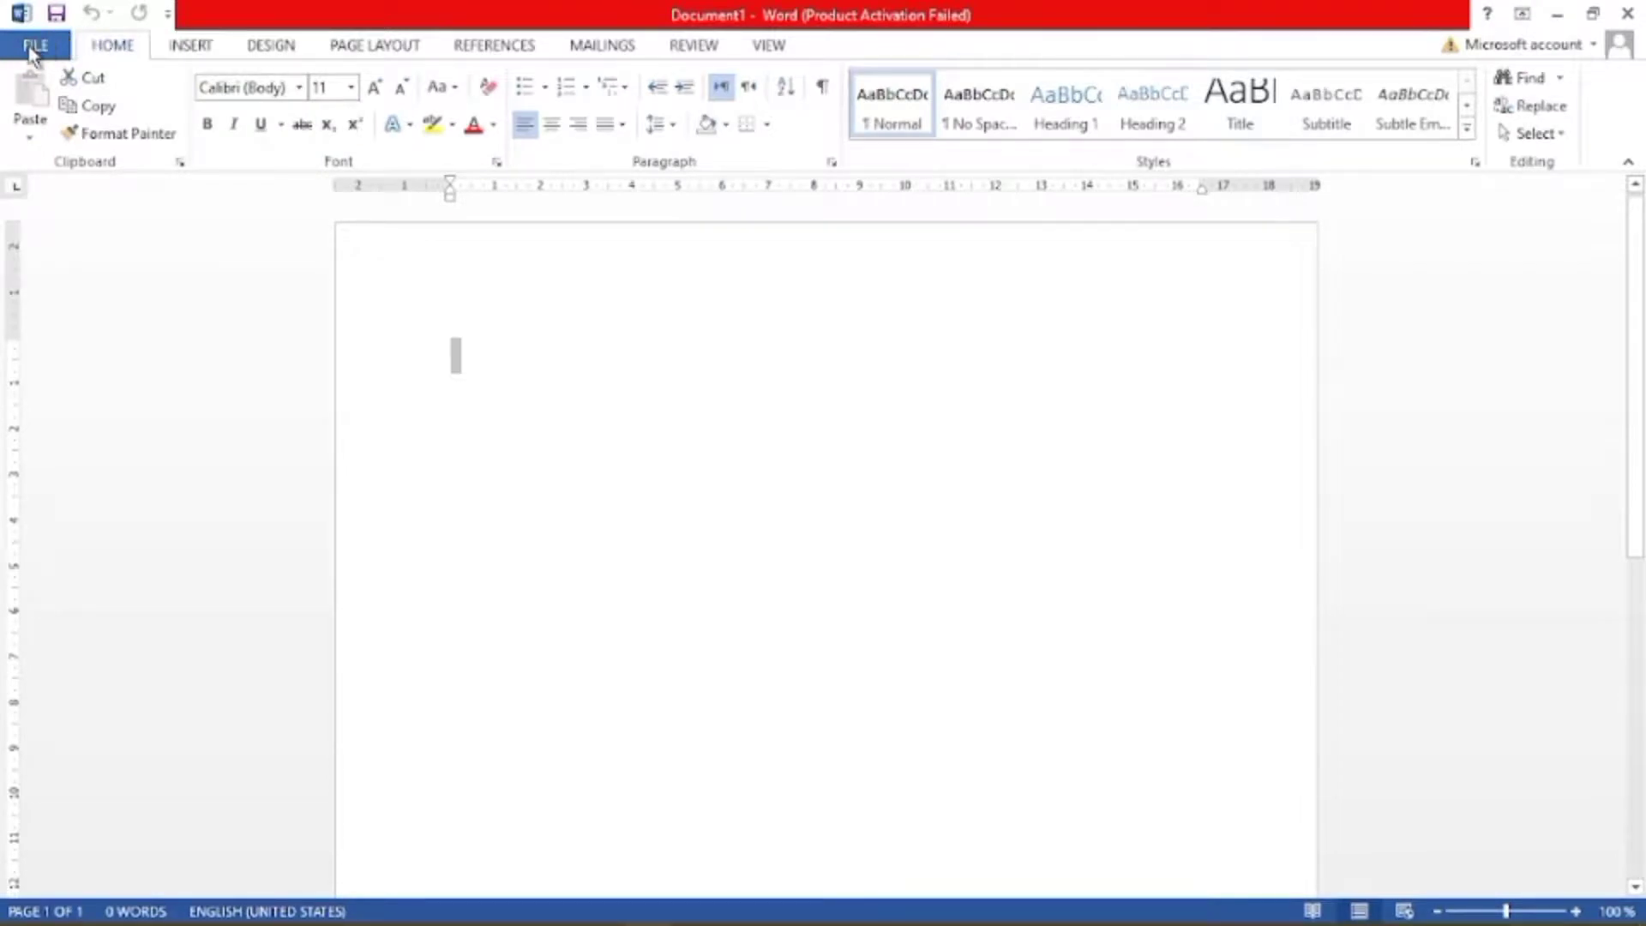
click(32, 50)
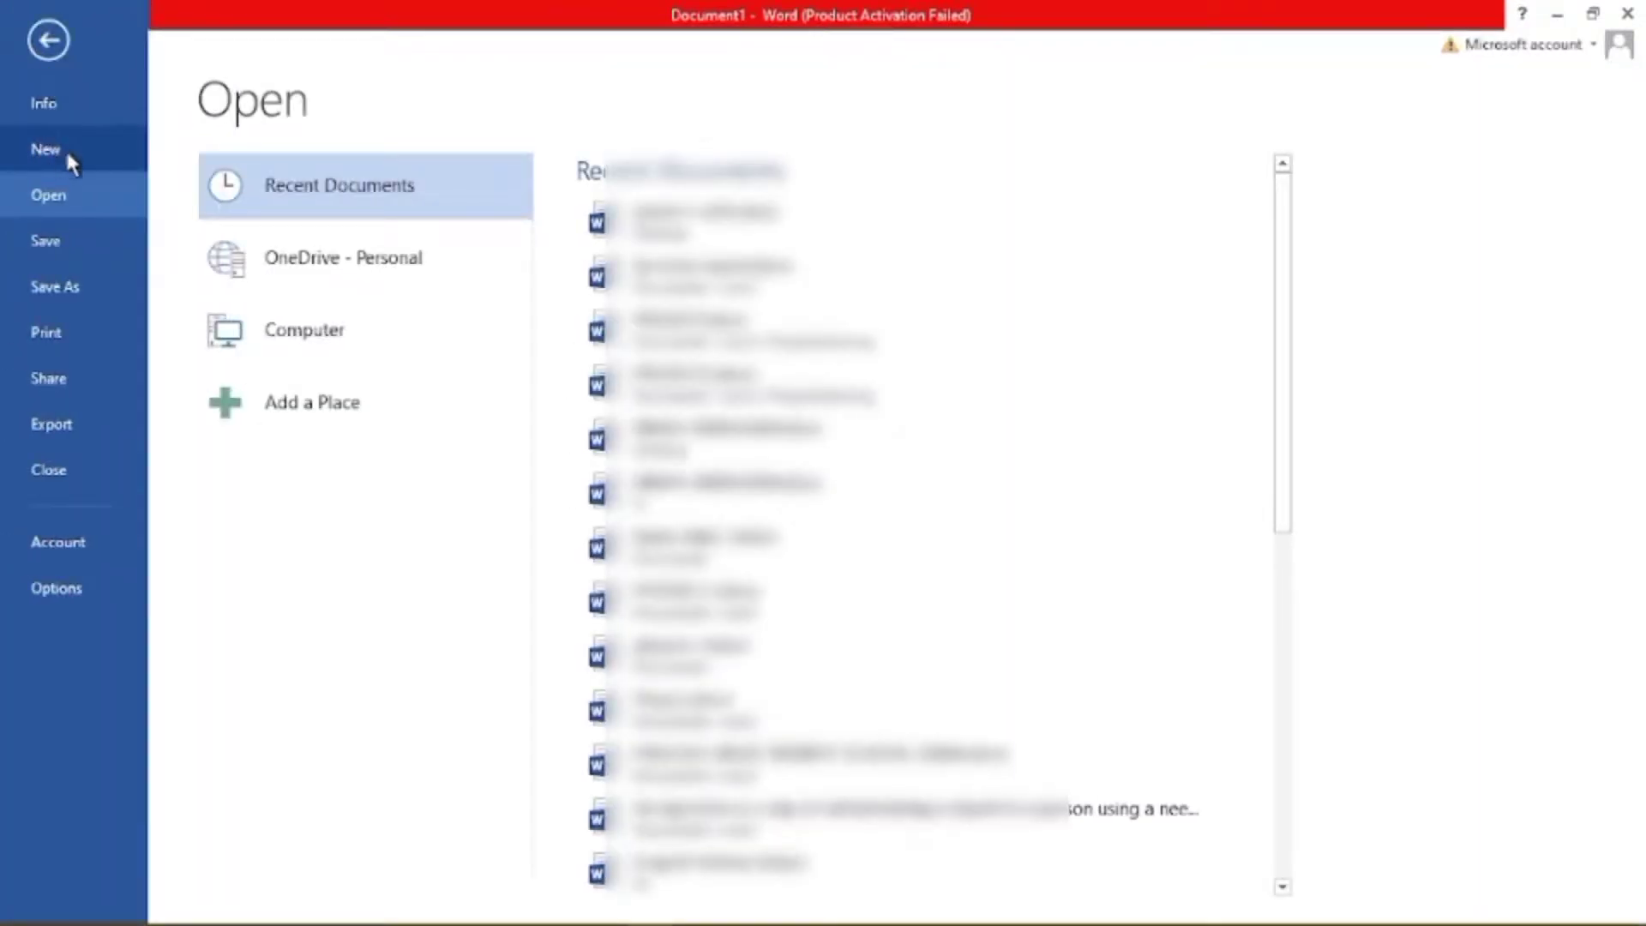
click(55, 143)
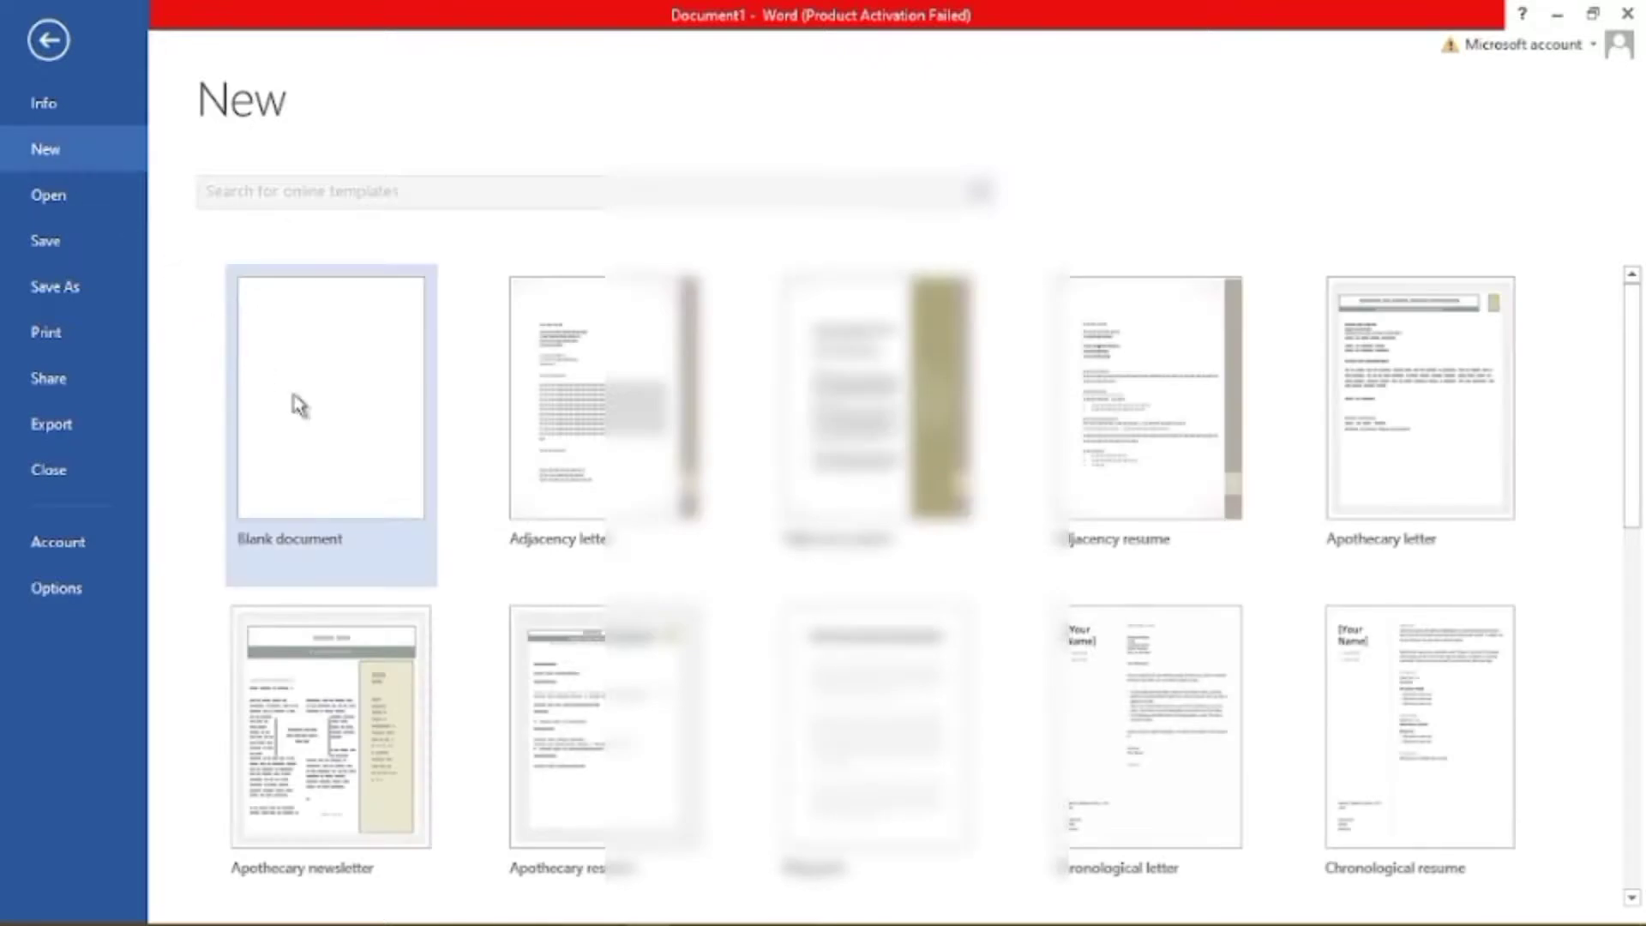
click(292, 393)
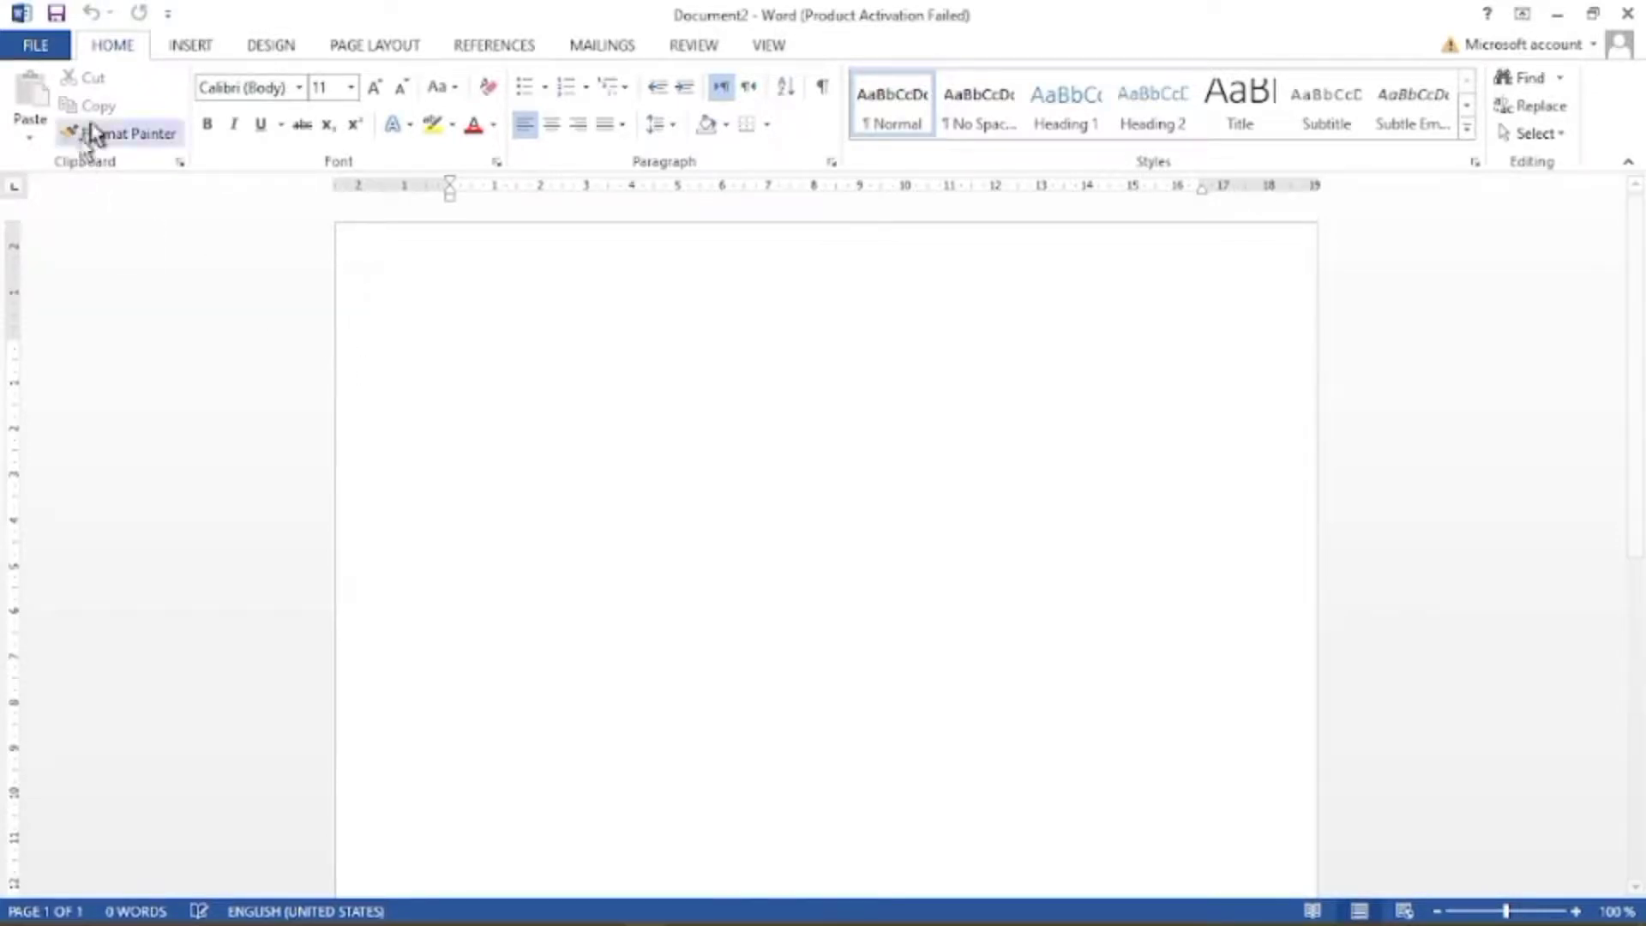
click(183, 55)
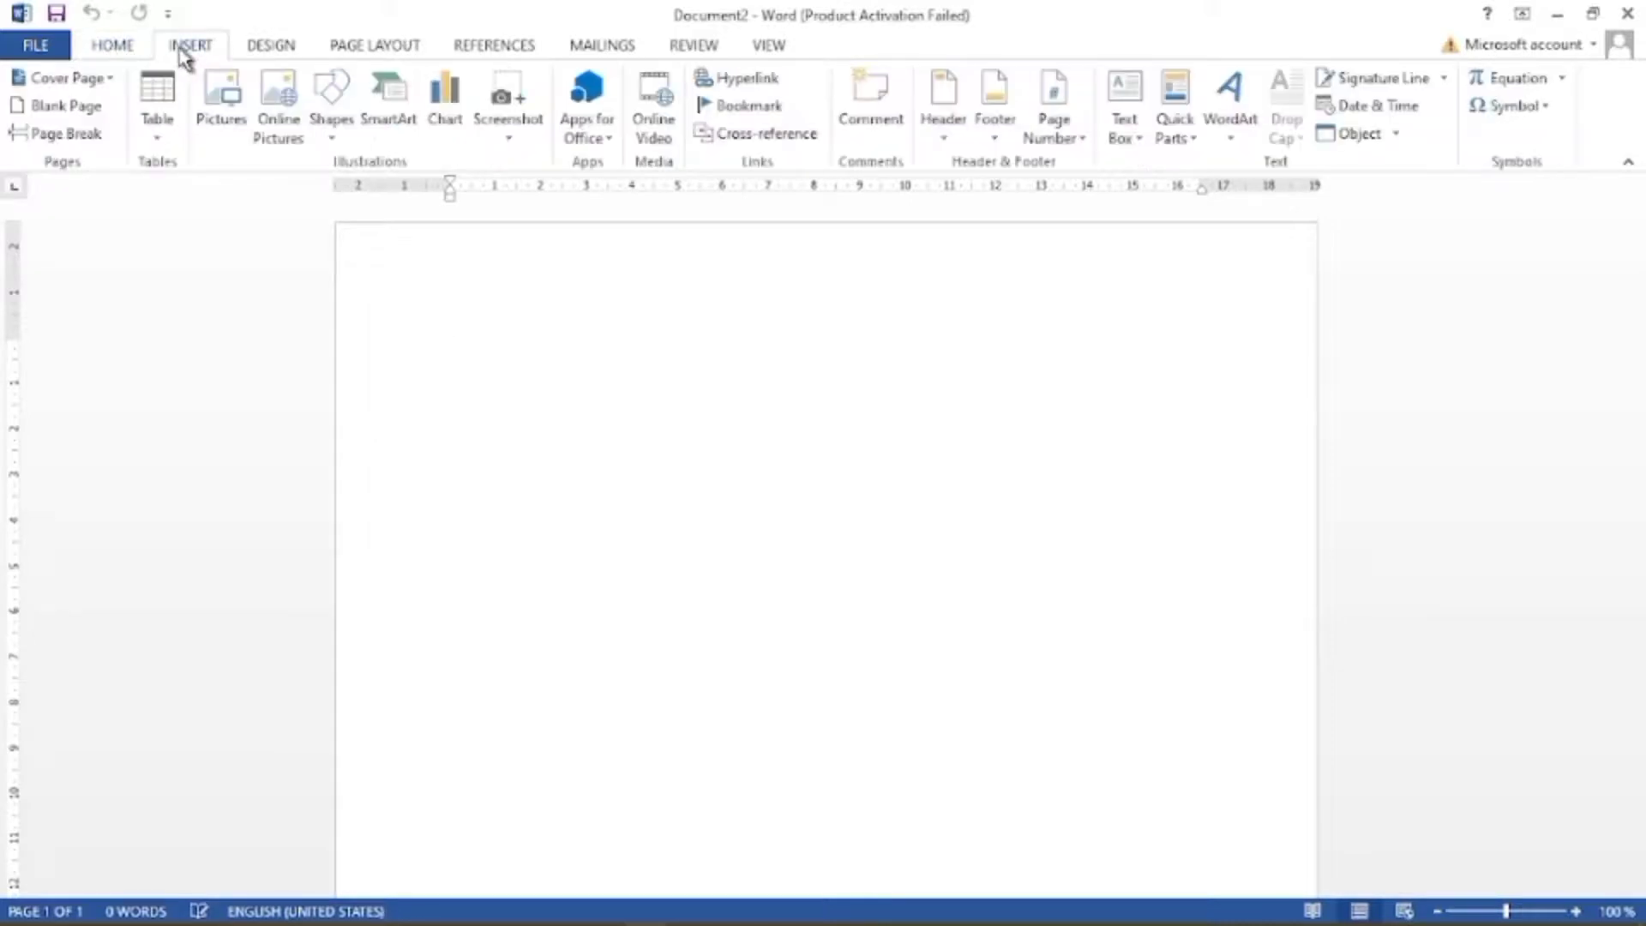
click(267, 50)
click(358, 50)
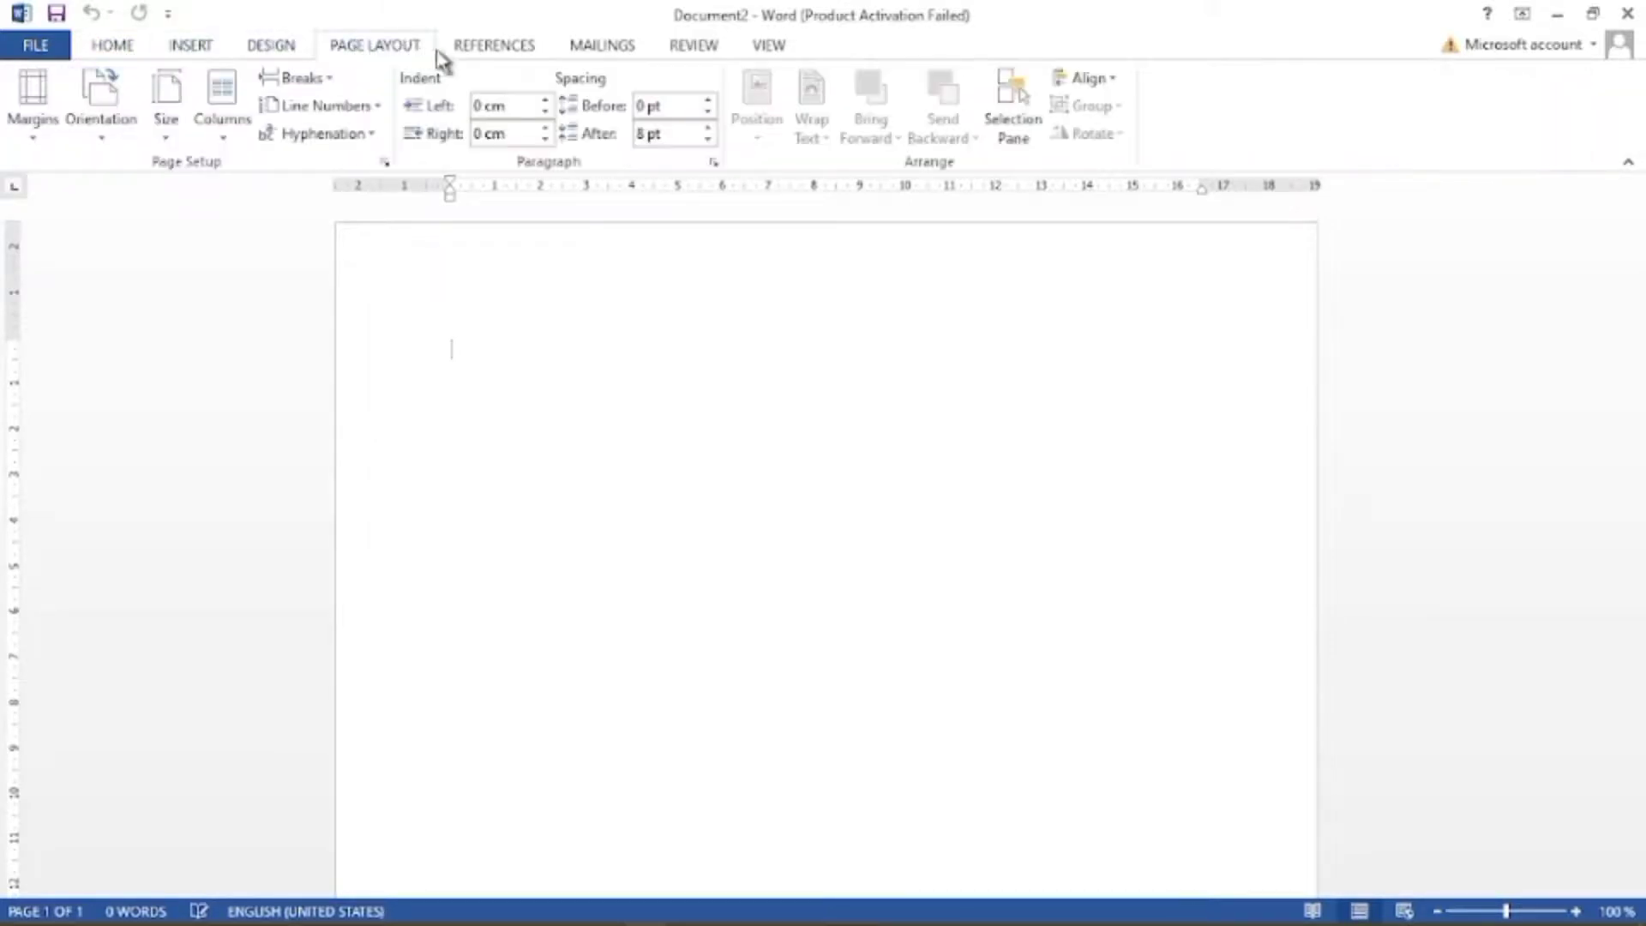
click(476, 53)
click(566, 54)
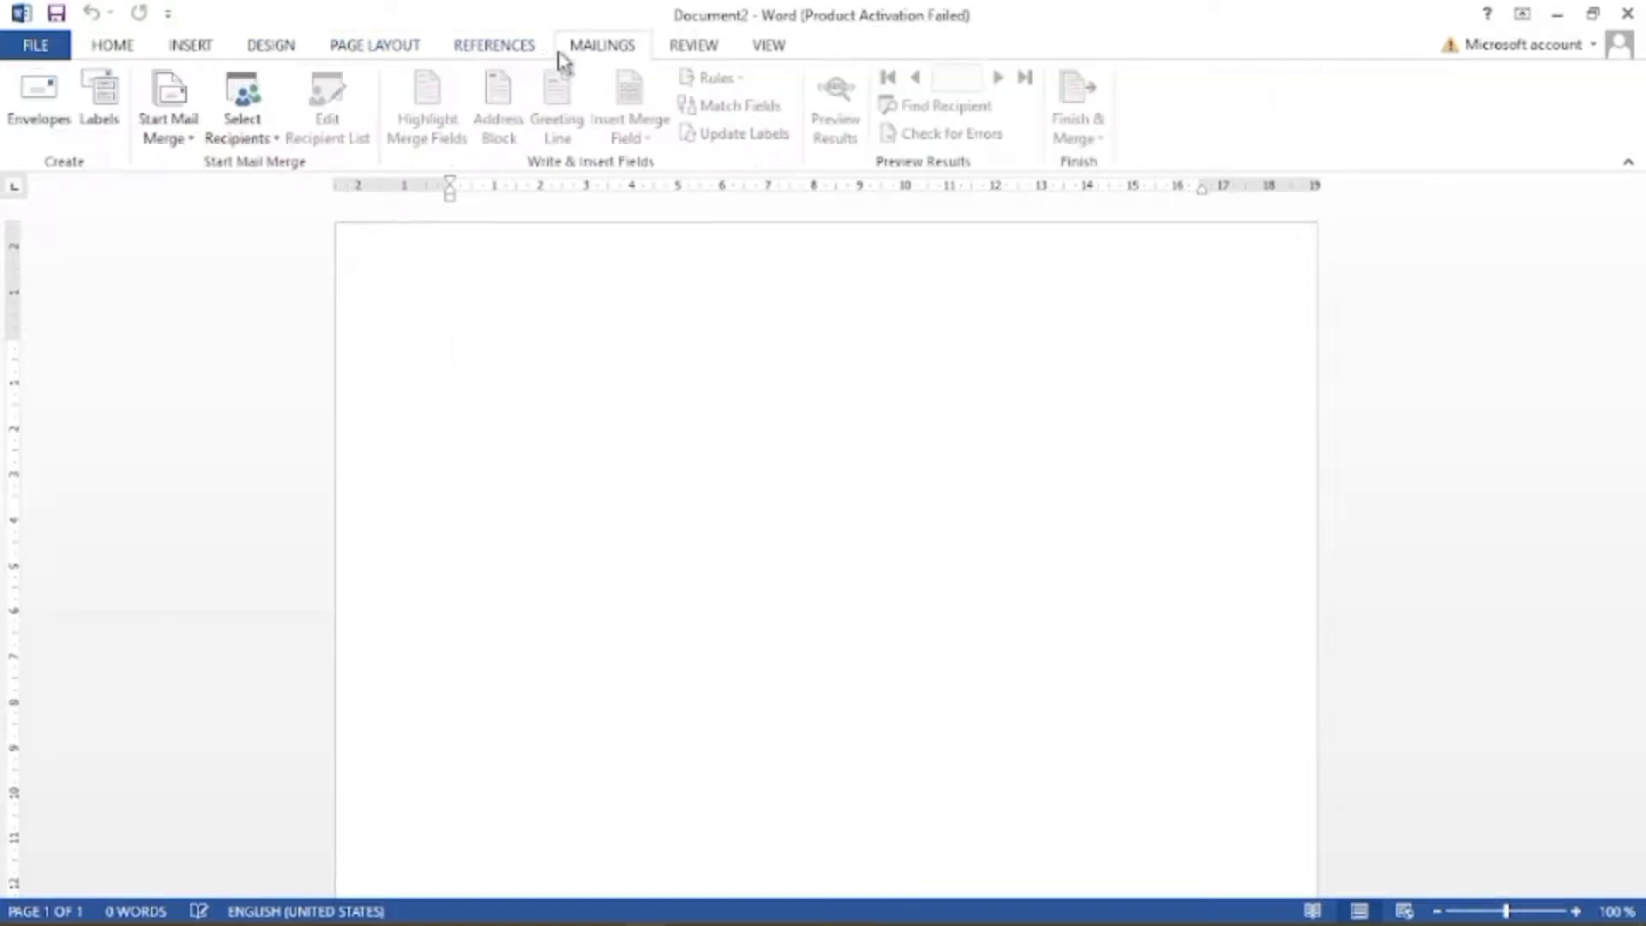
click(695, 52)
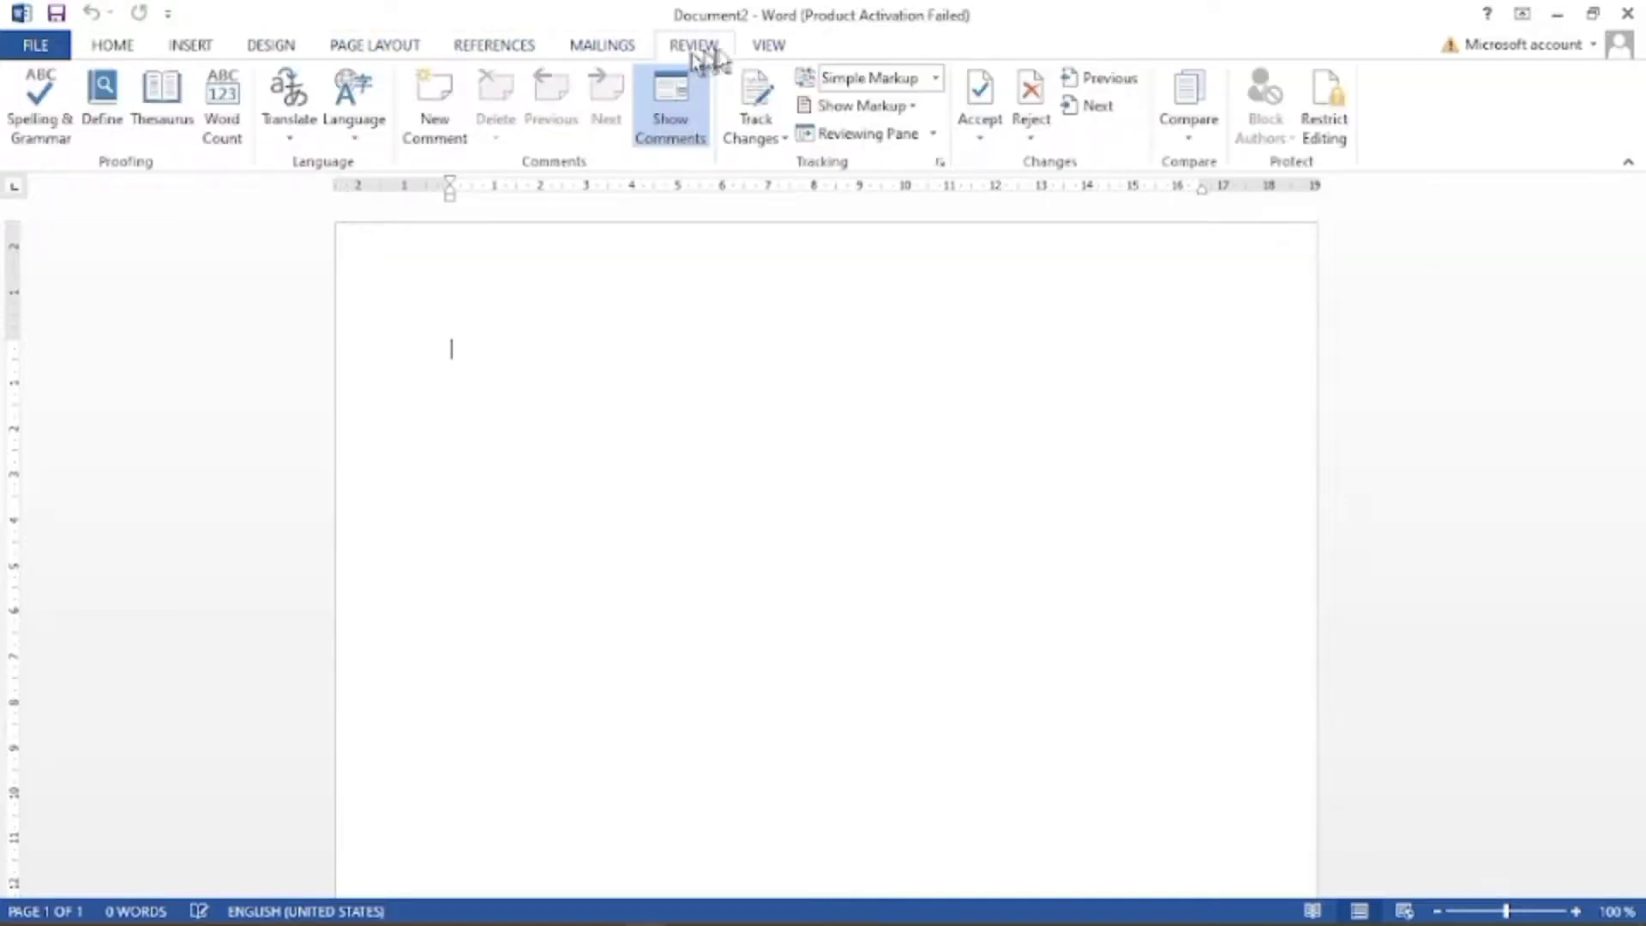
click(765, 50)
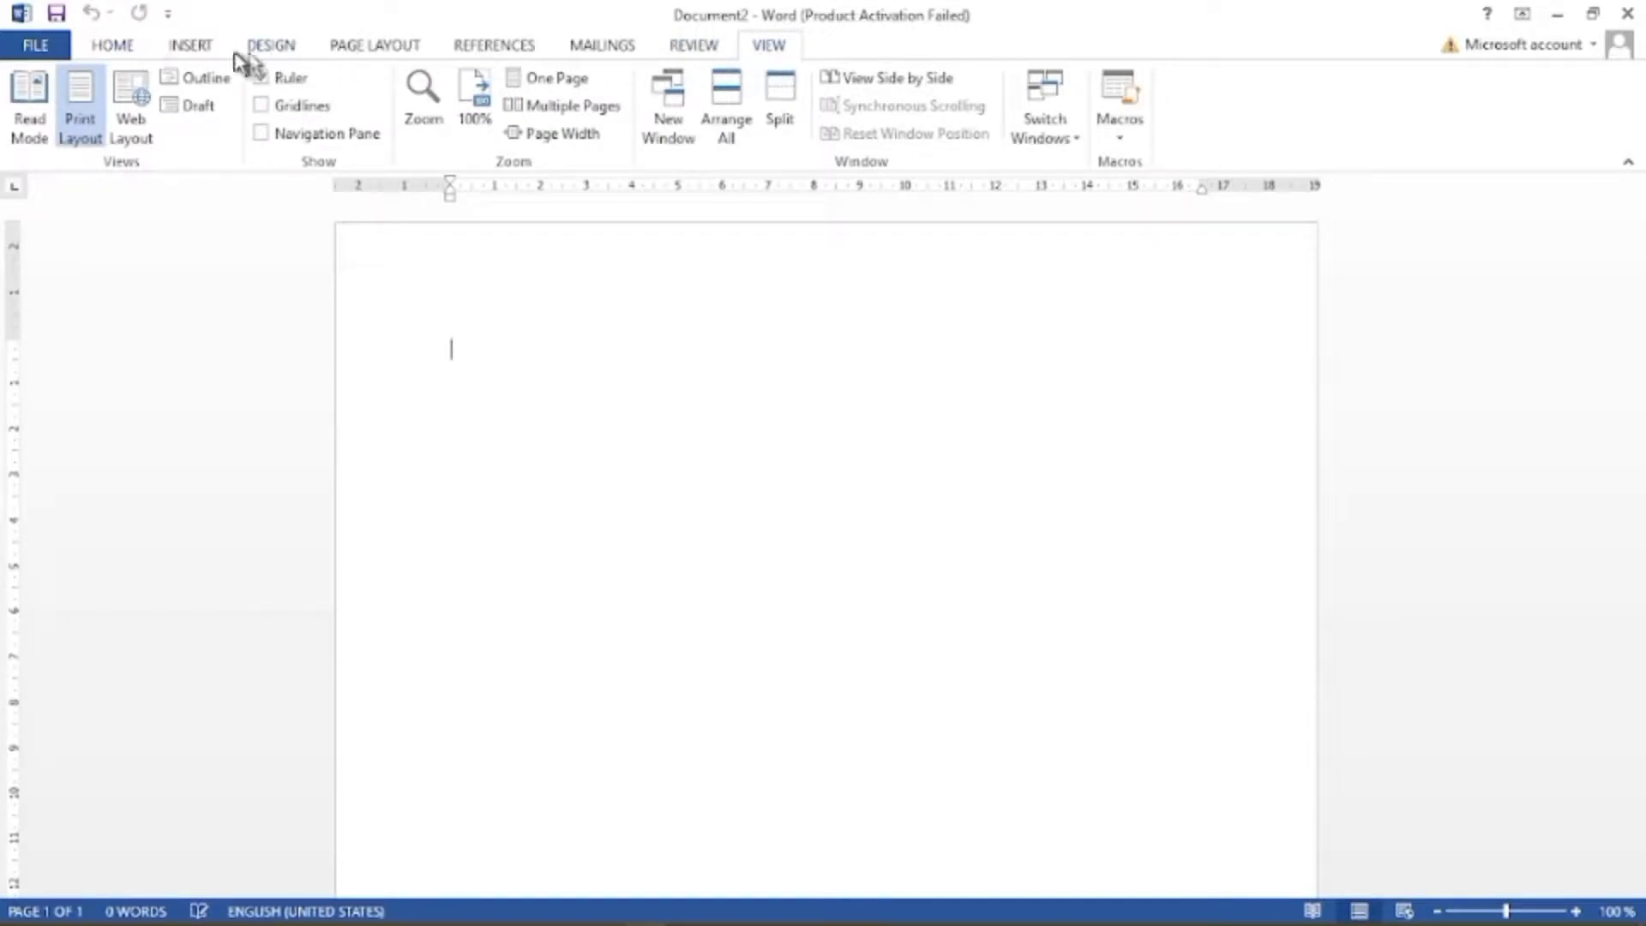
click(283, 51)
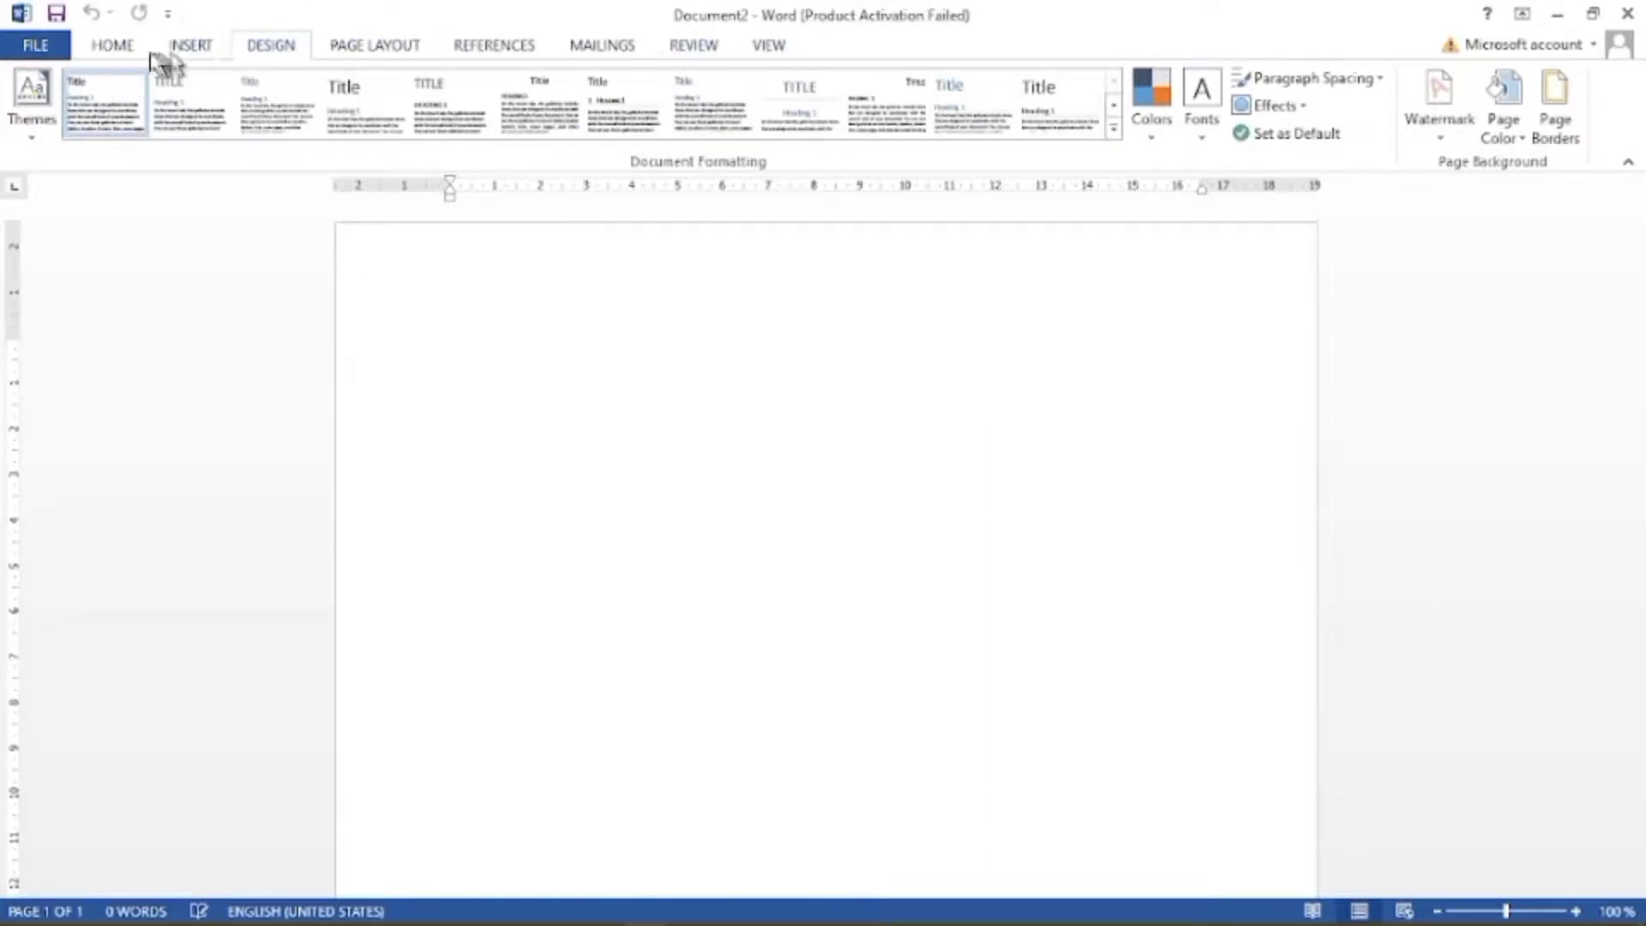
click(111, 47)
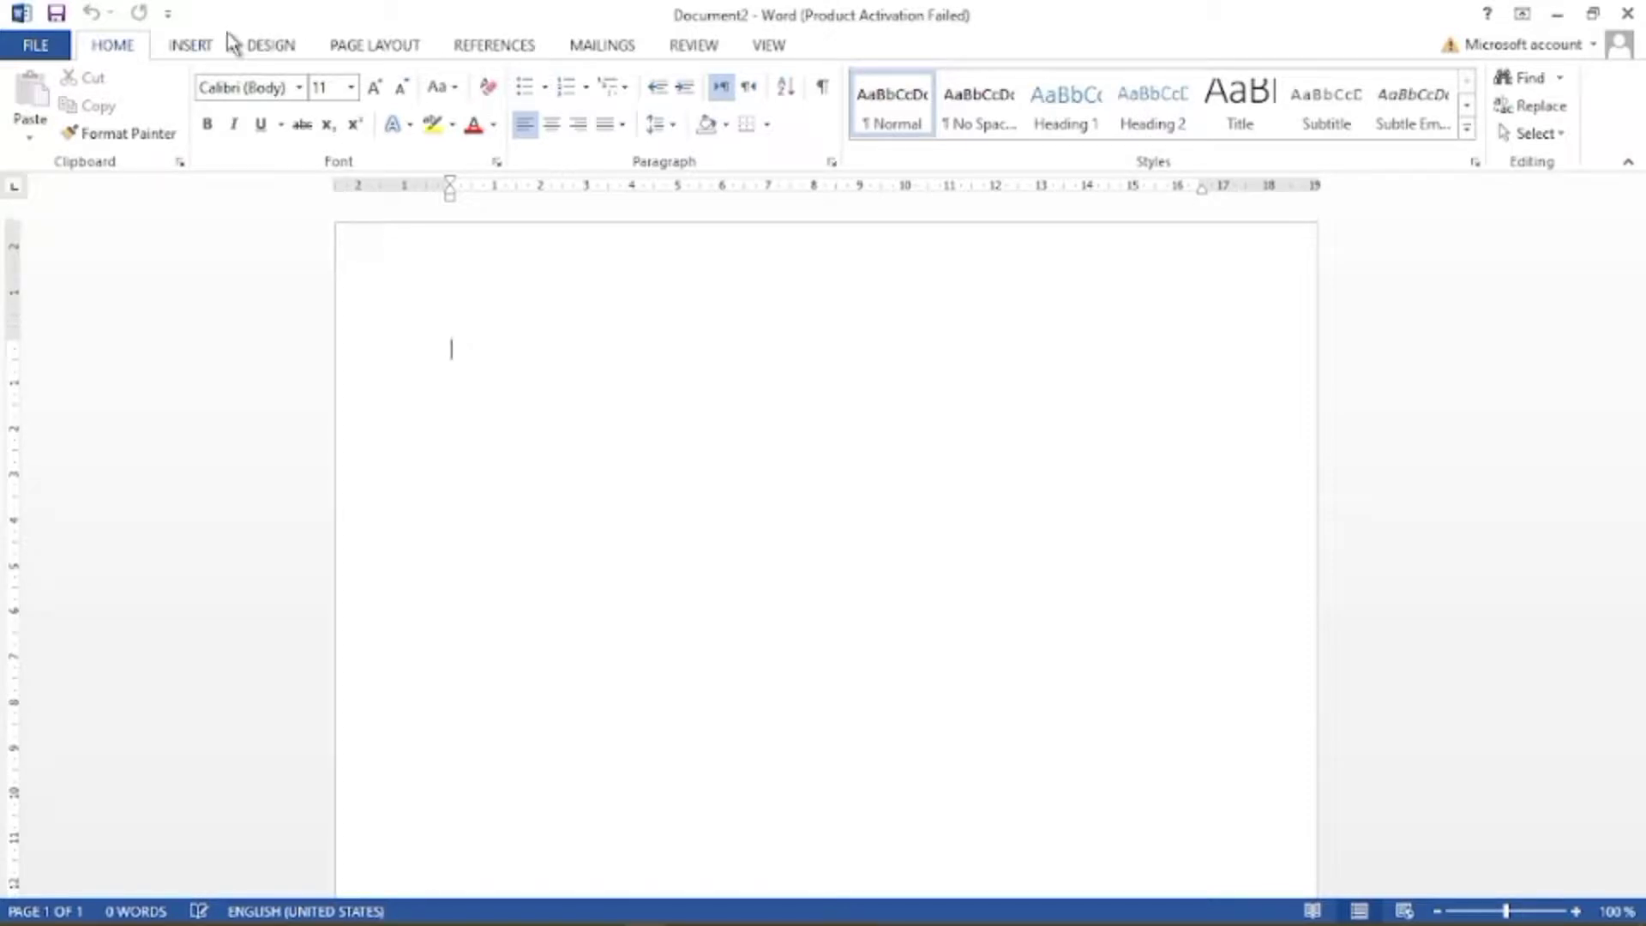
double_click(112, 49)
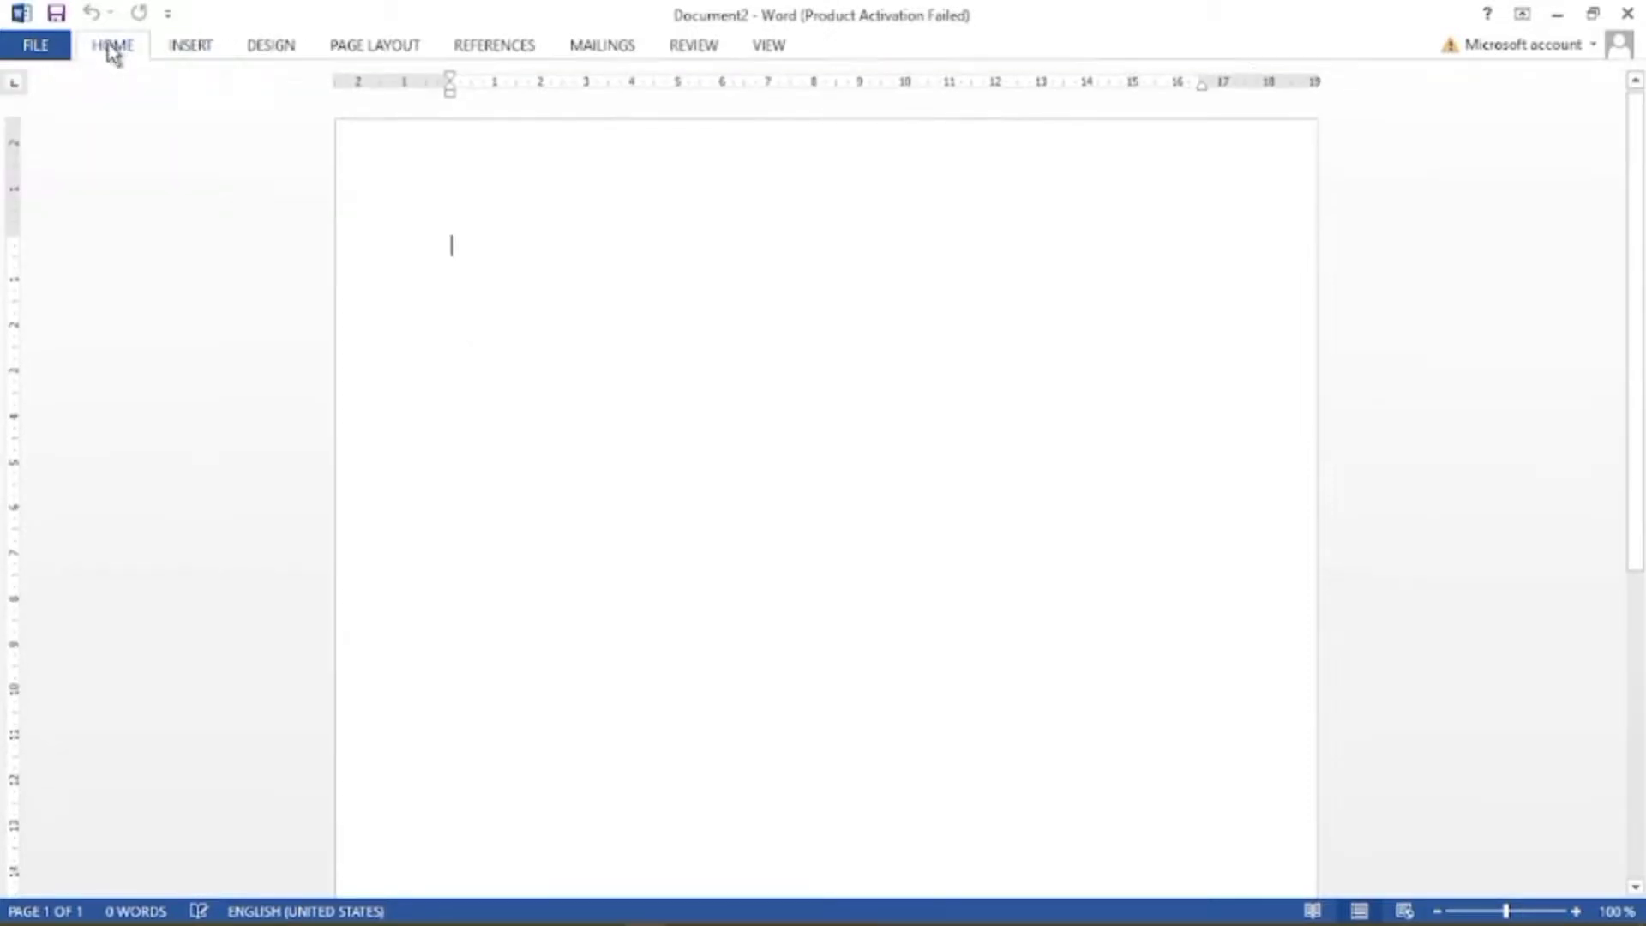
double_click(116, 50)
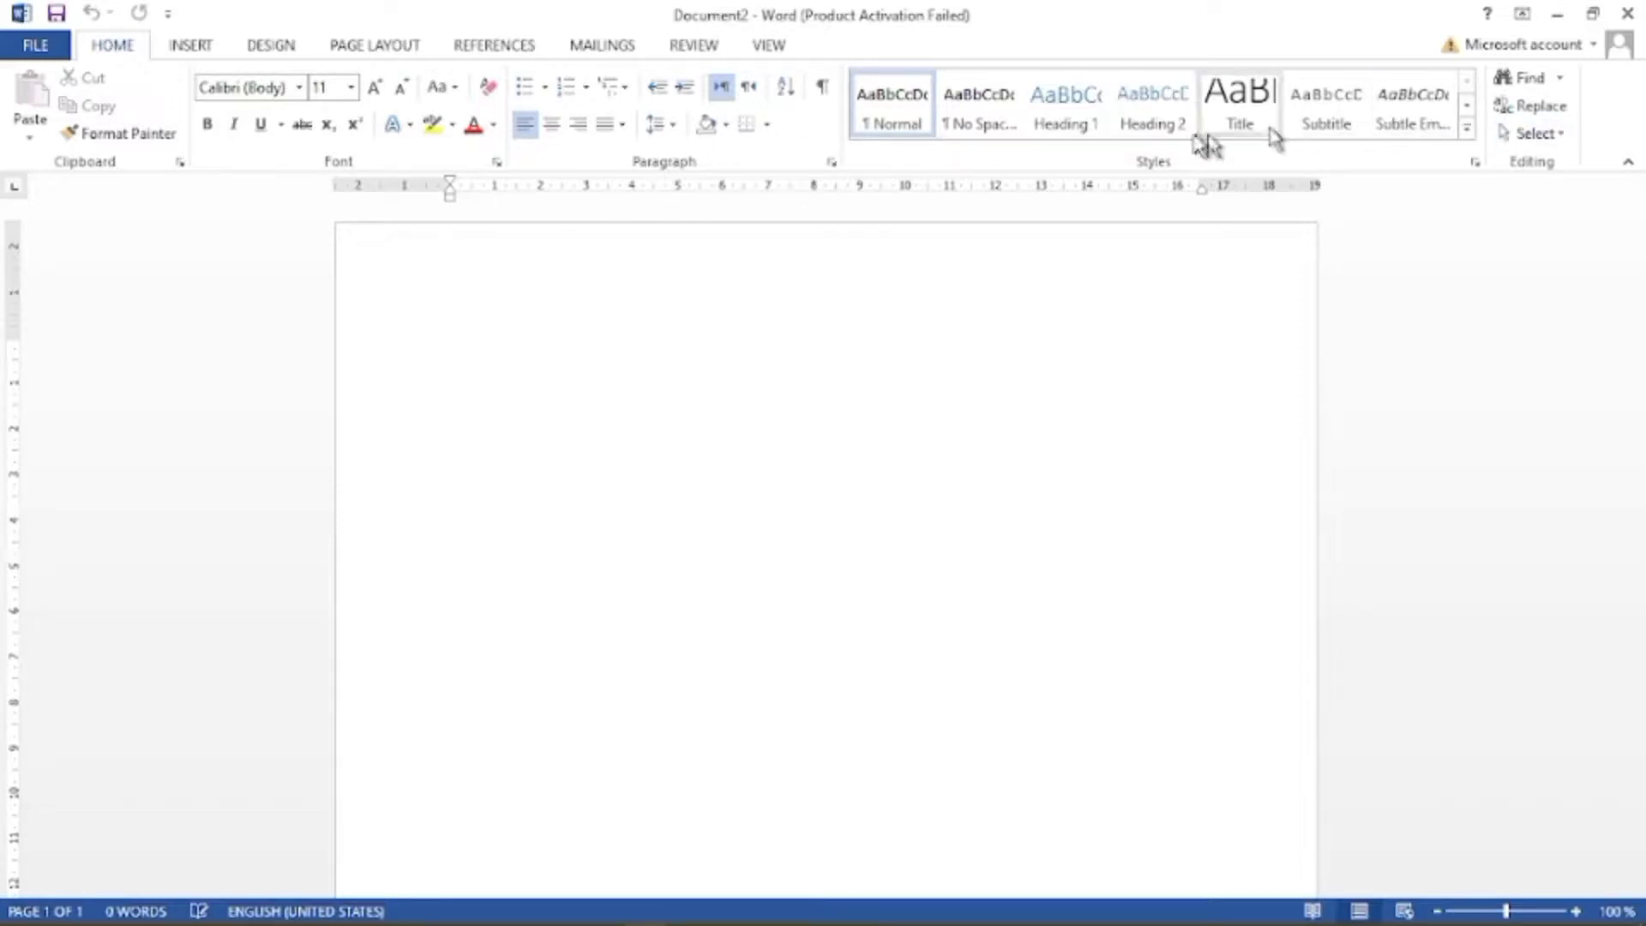
- Show each ribbon tab in turn from Insert through View
click(184, 51)
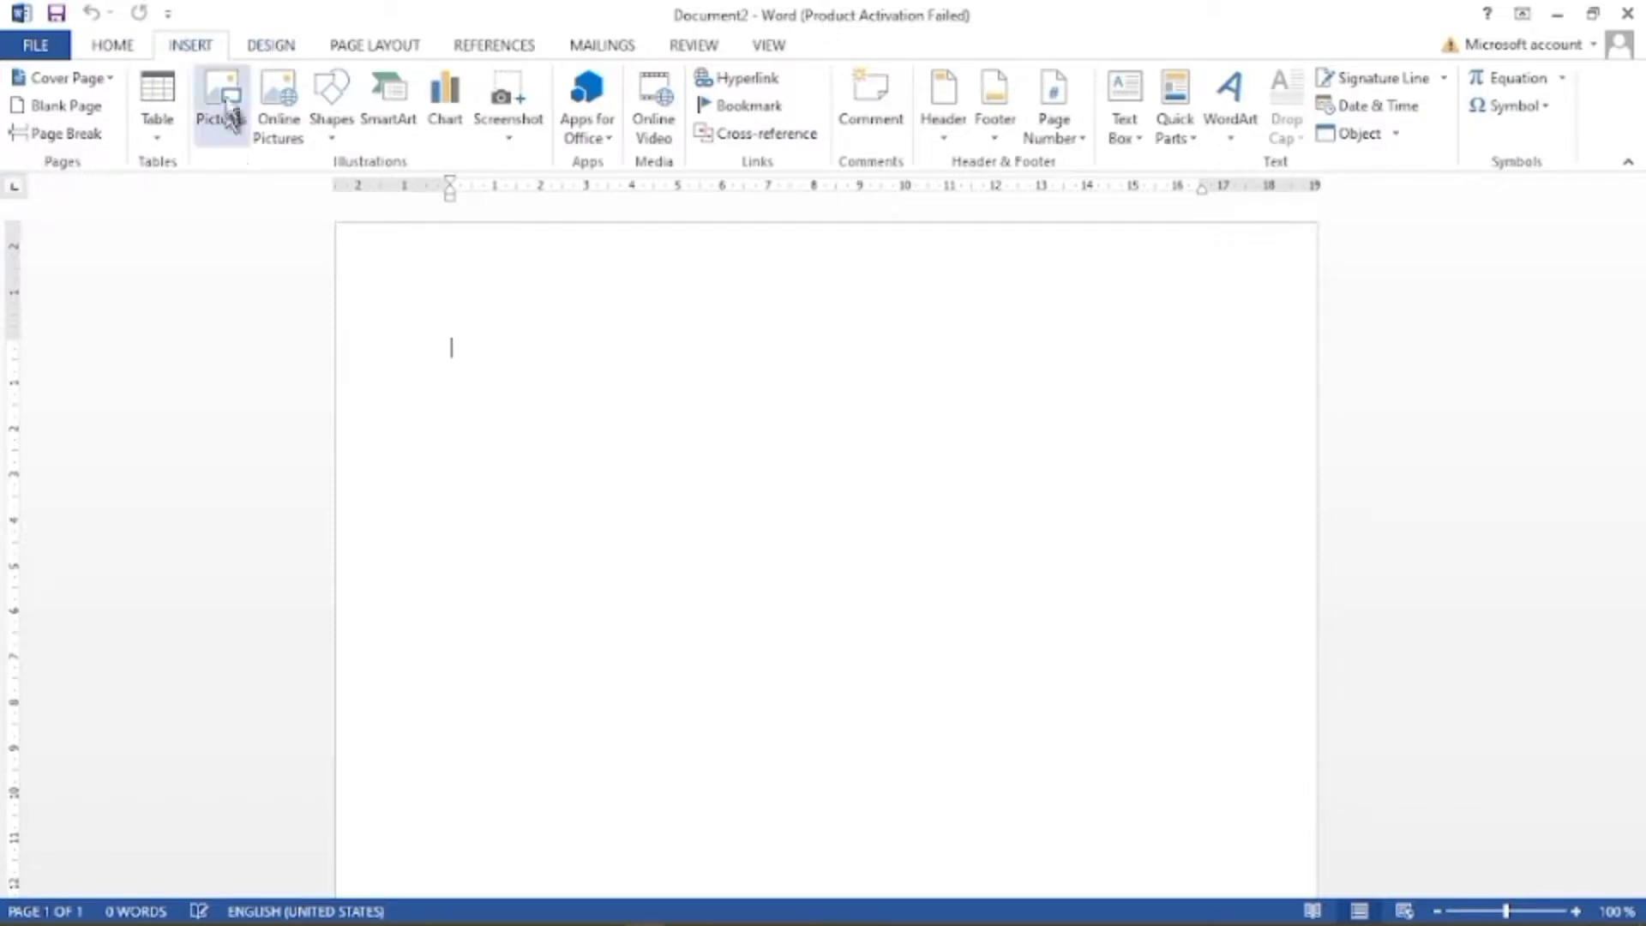
click(279, 47)
click(340, 51)
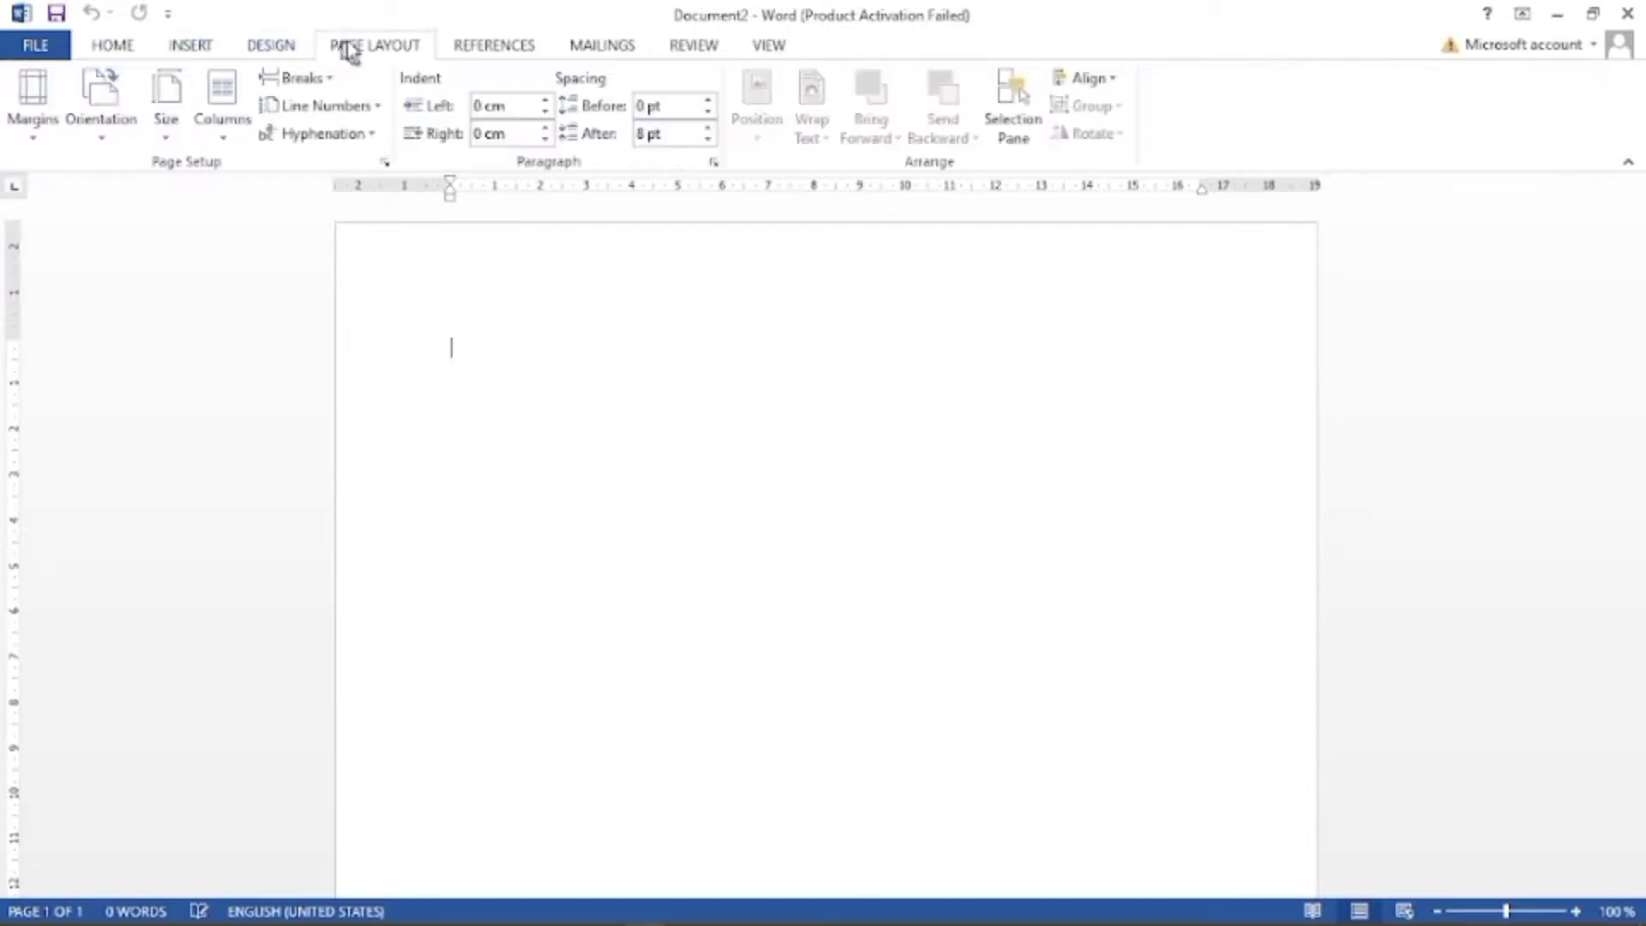
click(479, 57)
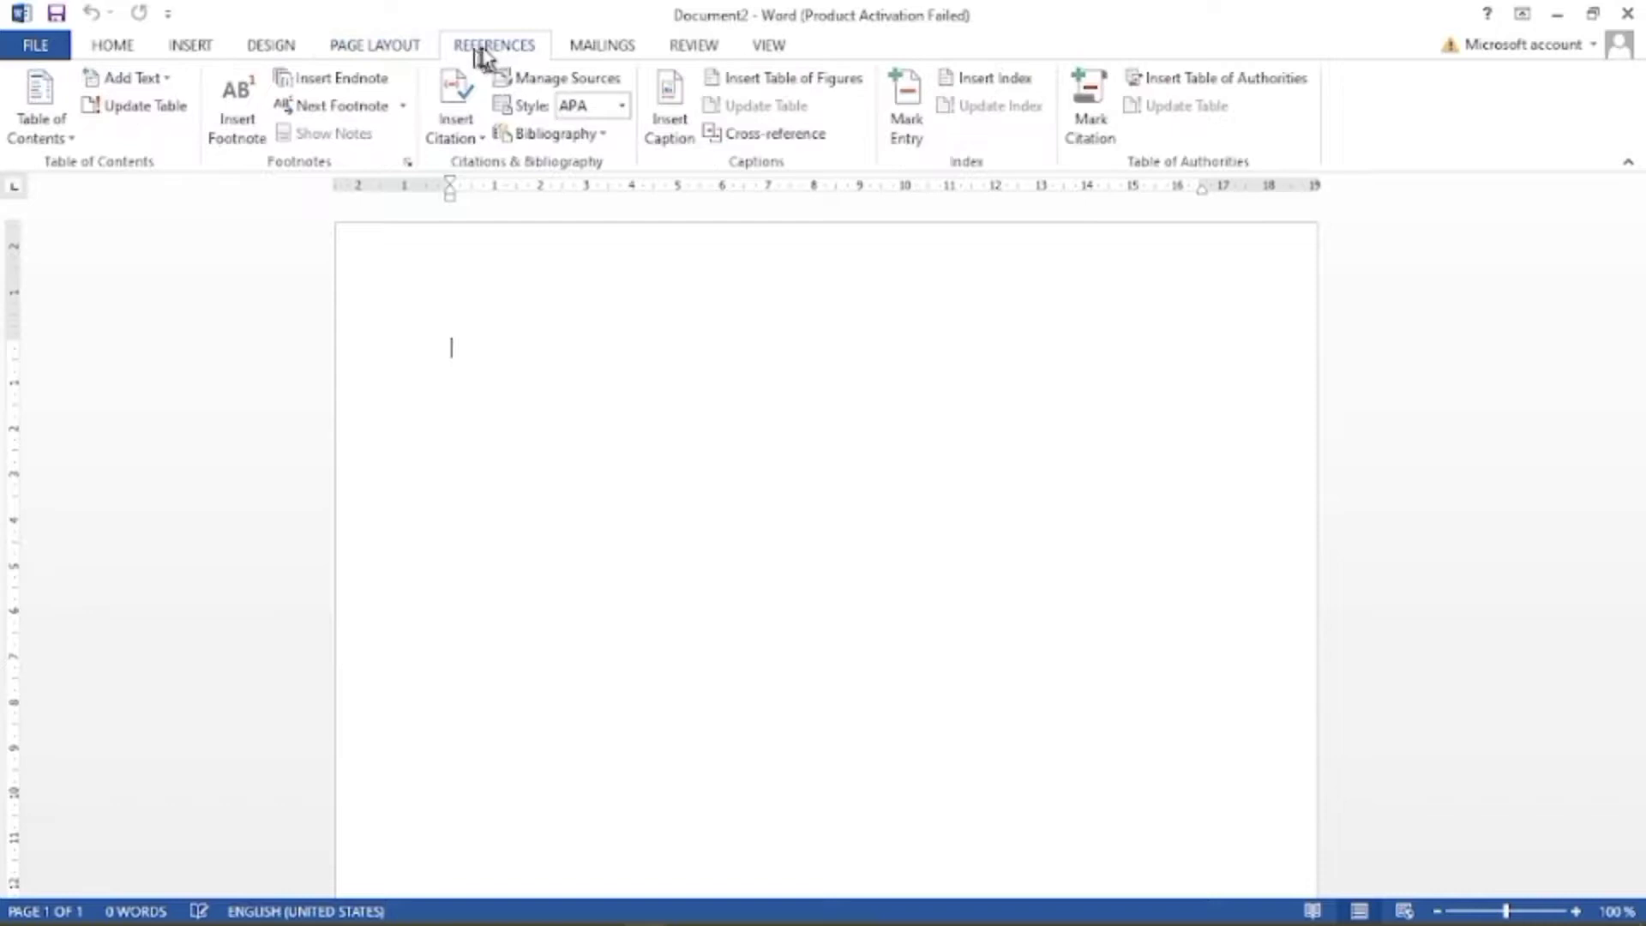
click(598, 53)
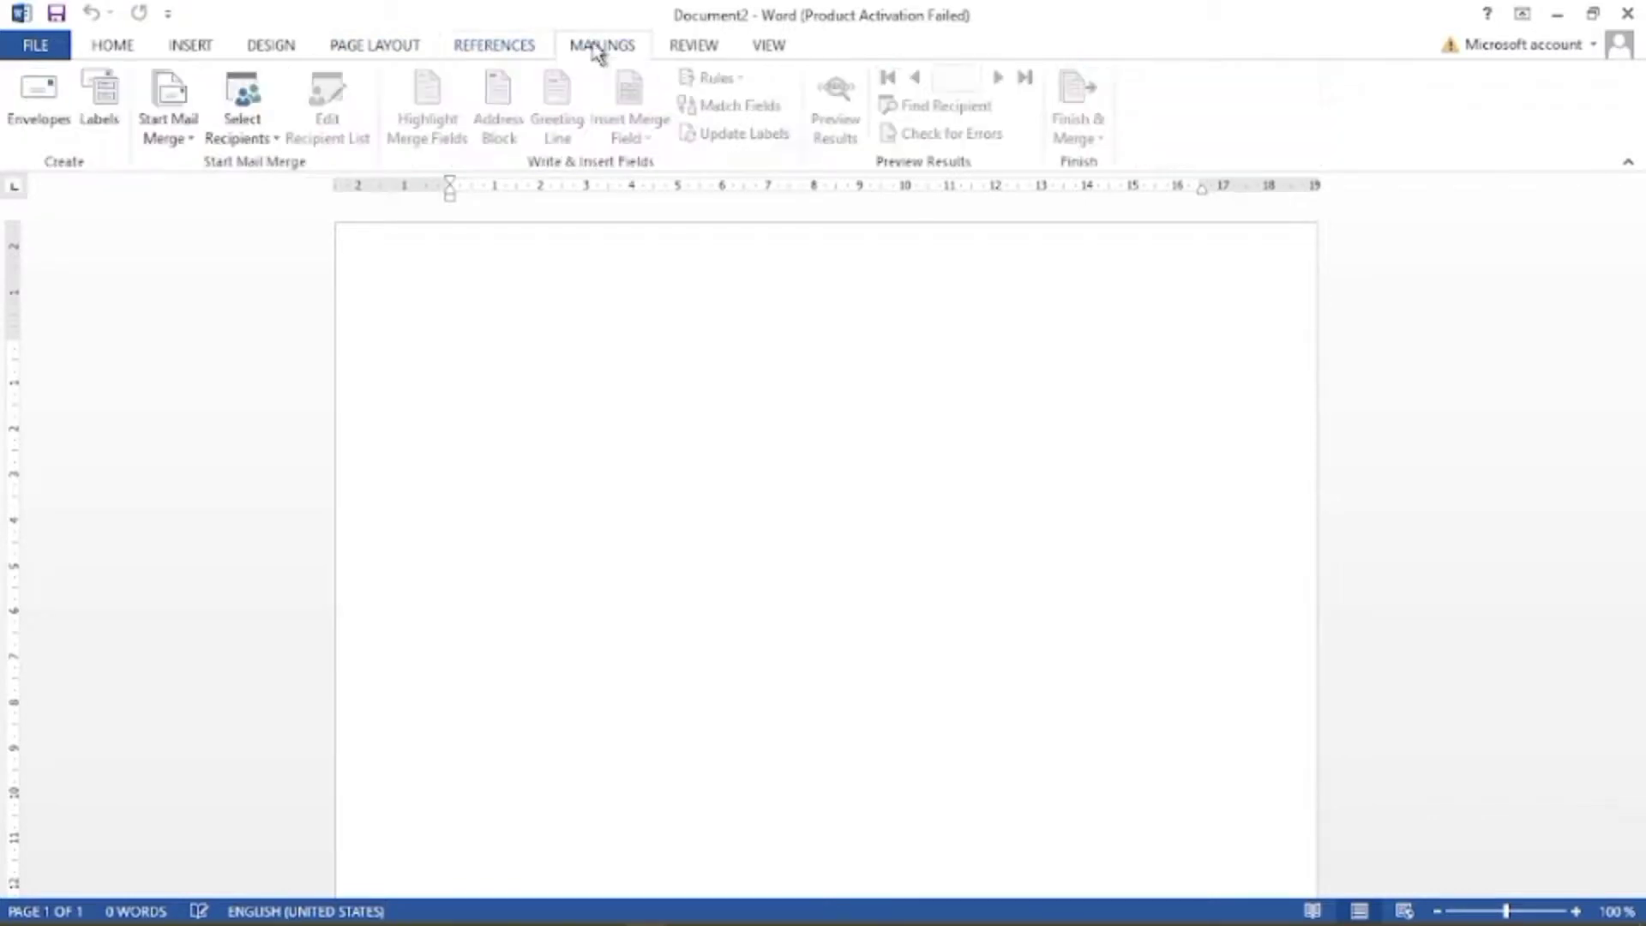
click(696, 47)
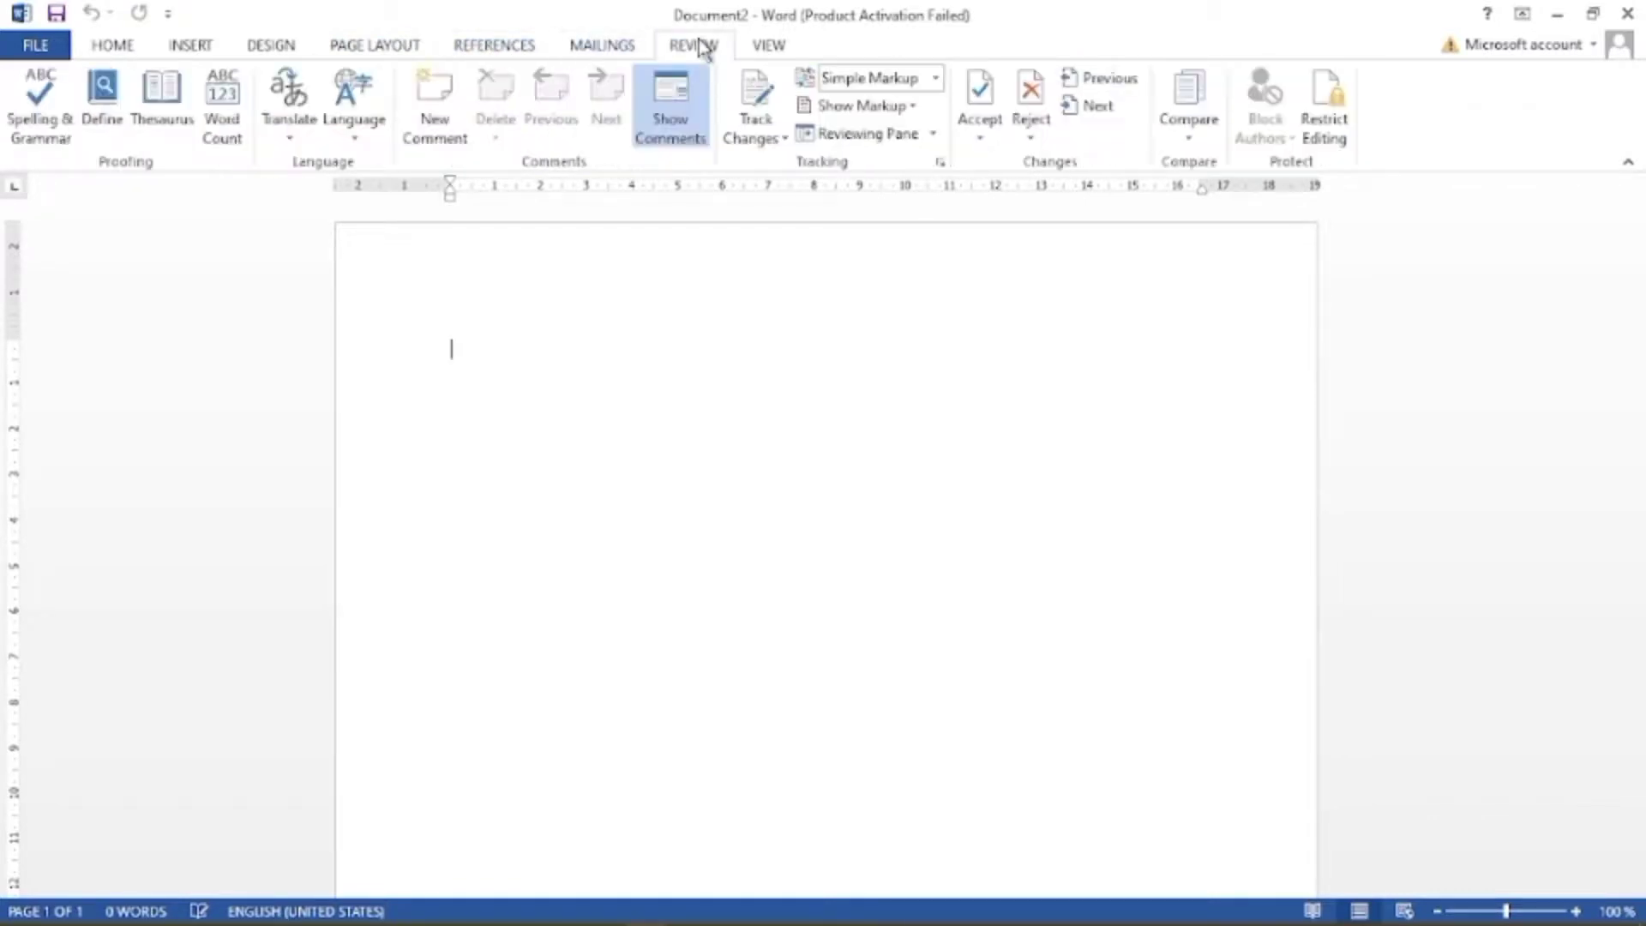
click(769, 48)
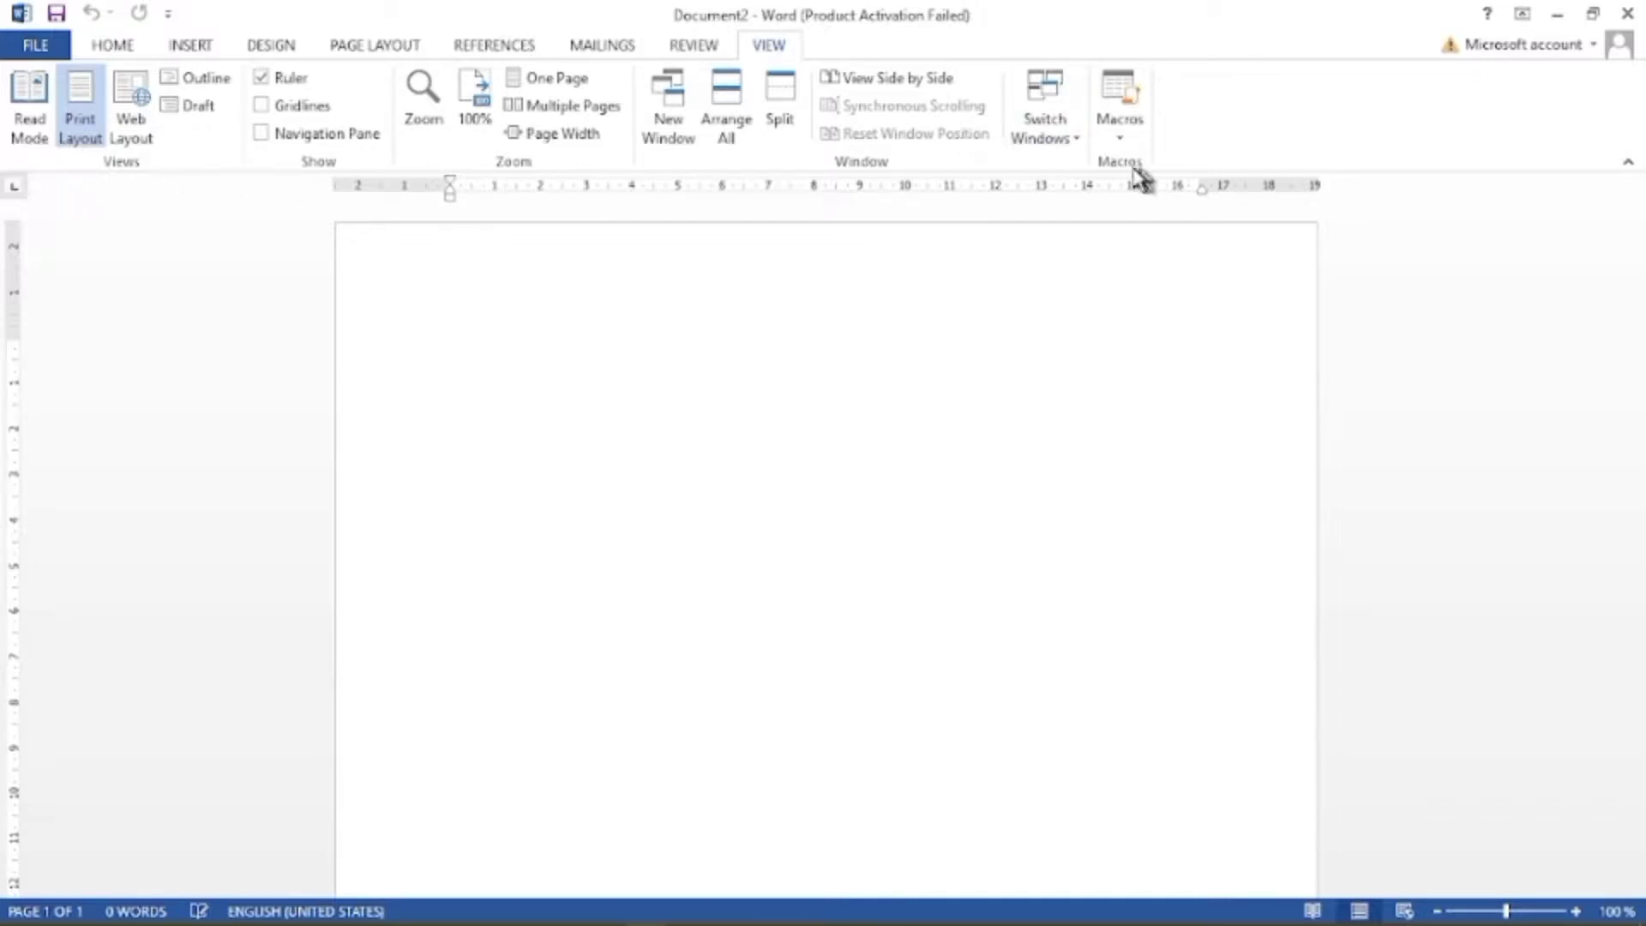
- Step back through Review and Mailings to the References tab
click(699, 48)
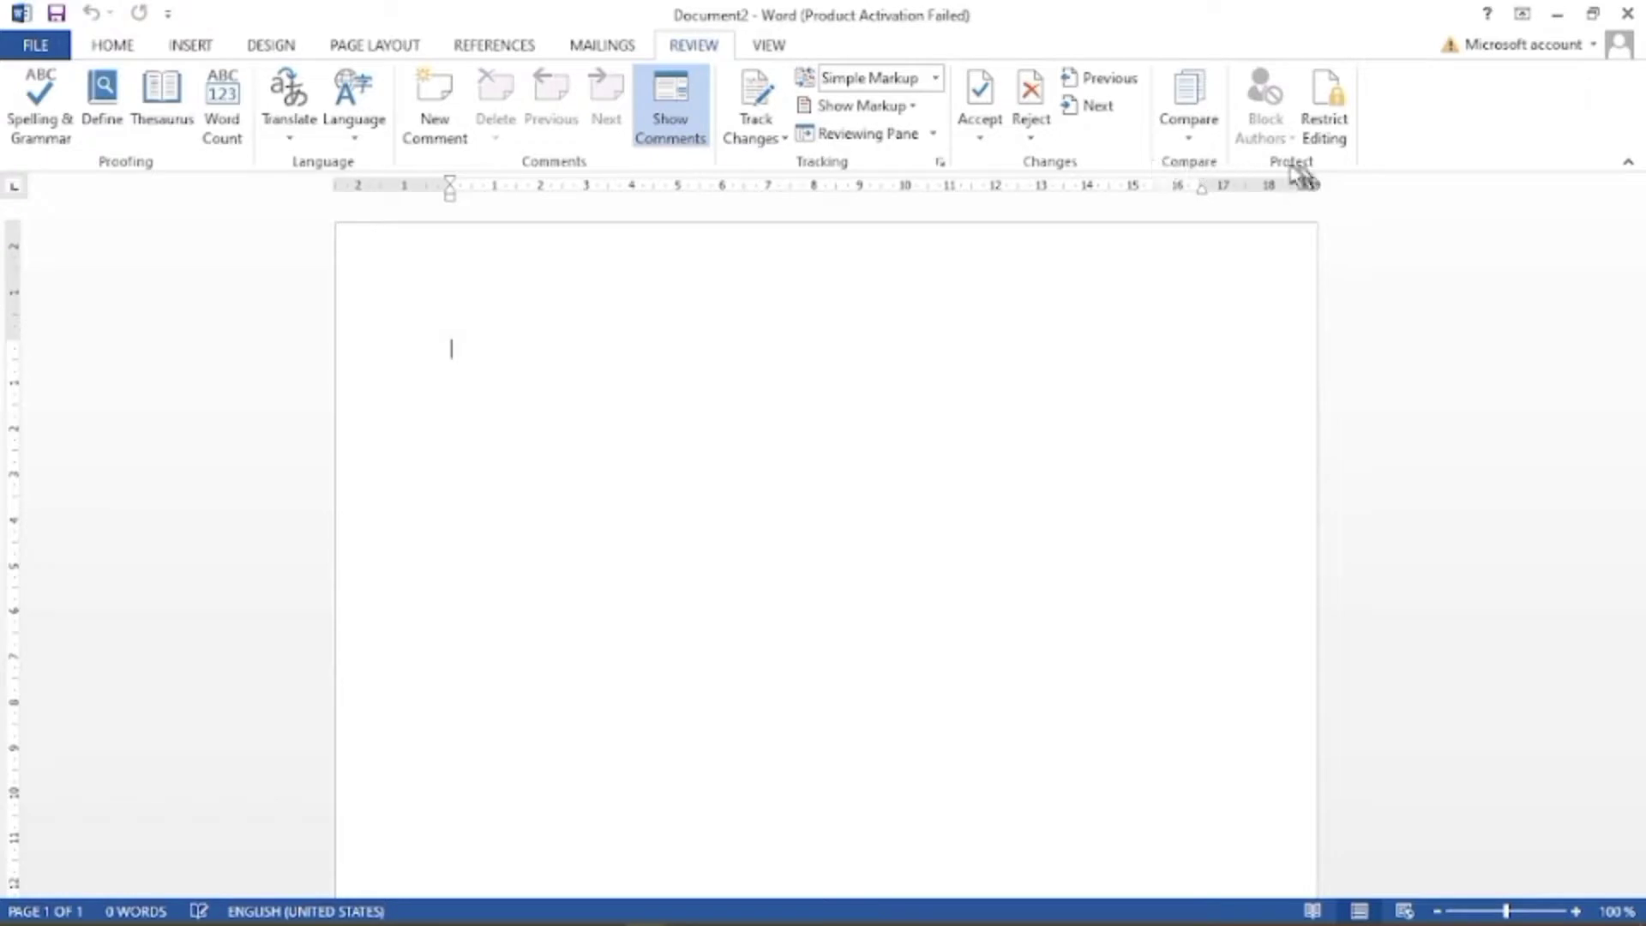
click(600, 46)
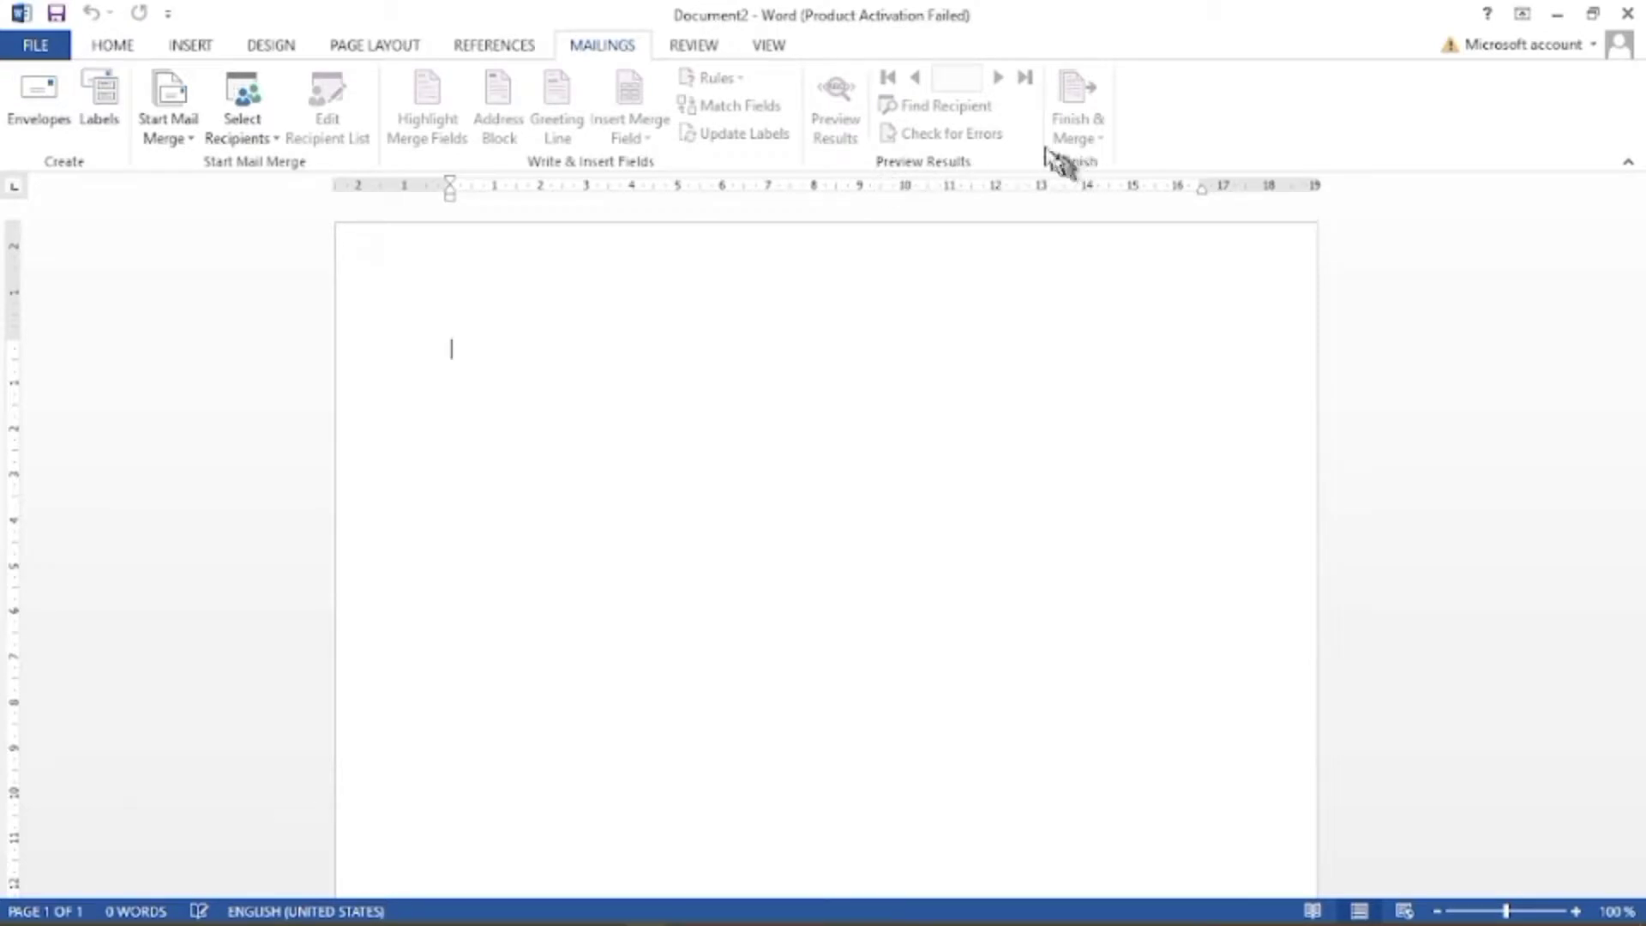
click(497, 52)
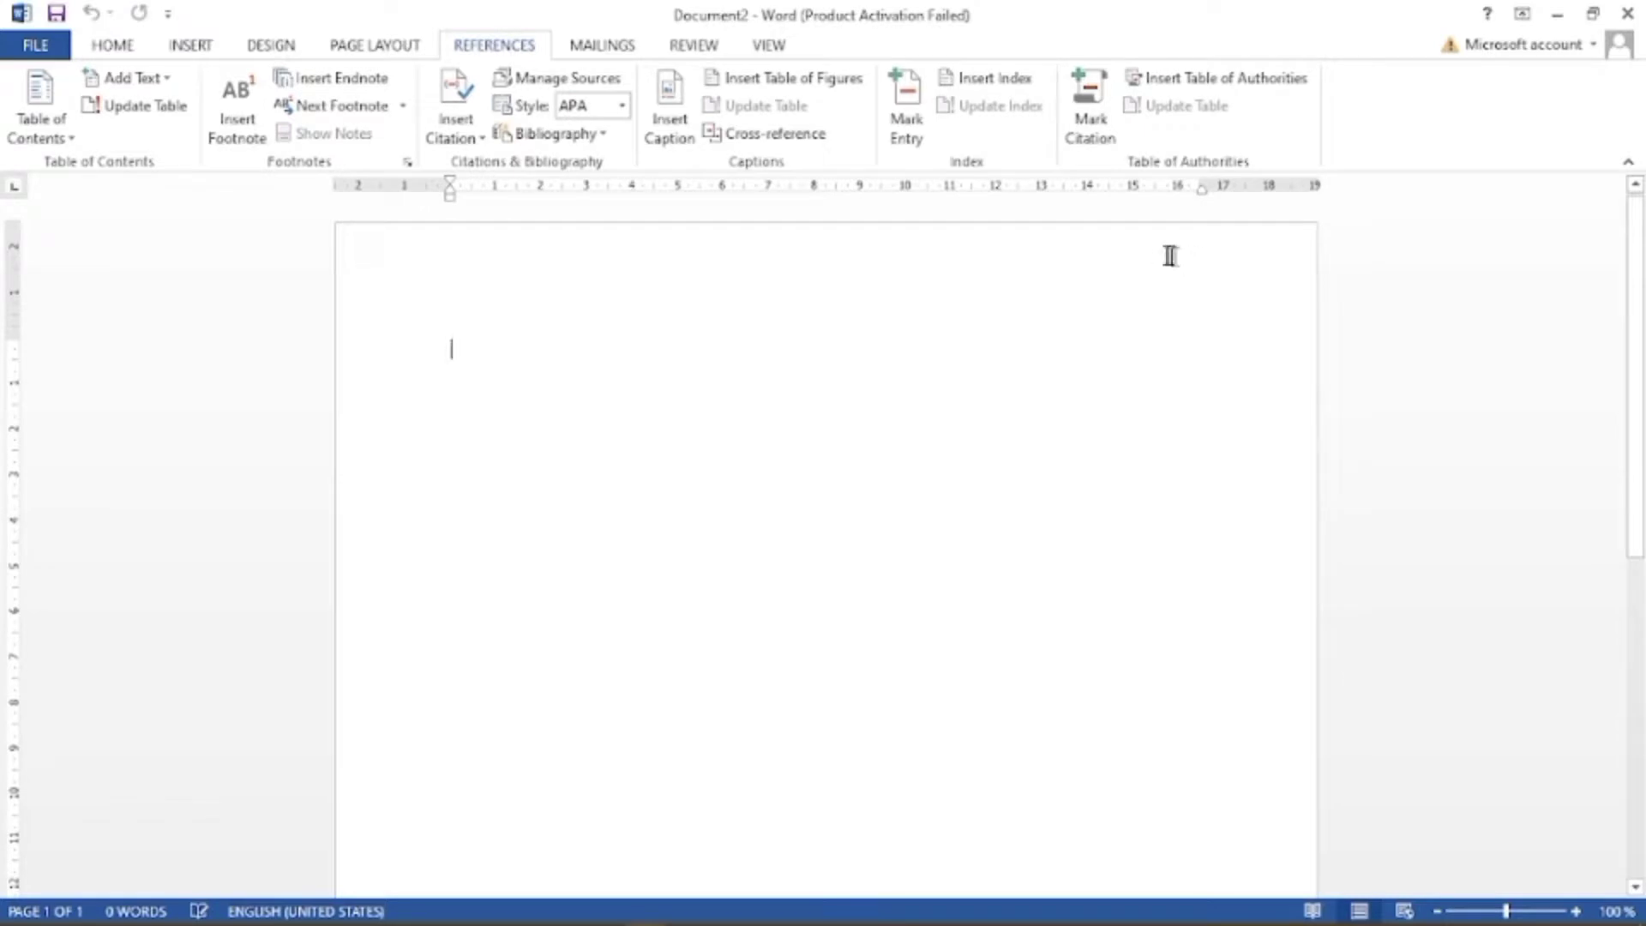
- Step back through Page Layout, Design and Insert tabs to the Home tab
click(356, 51)
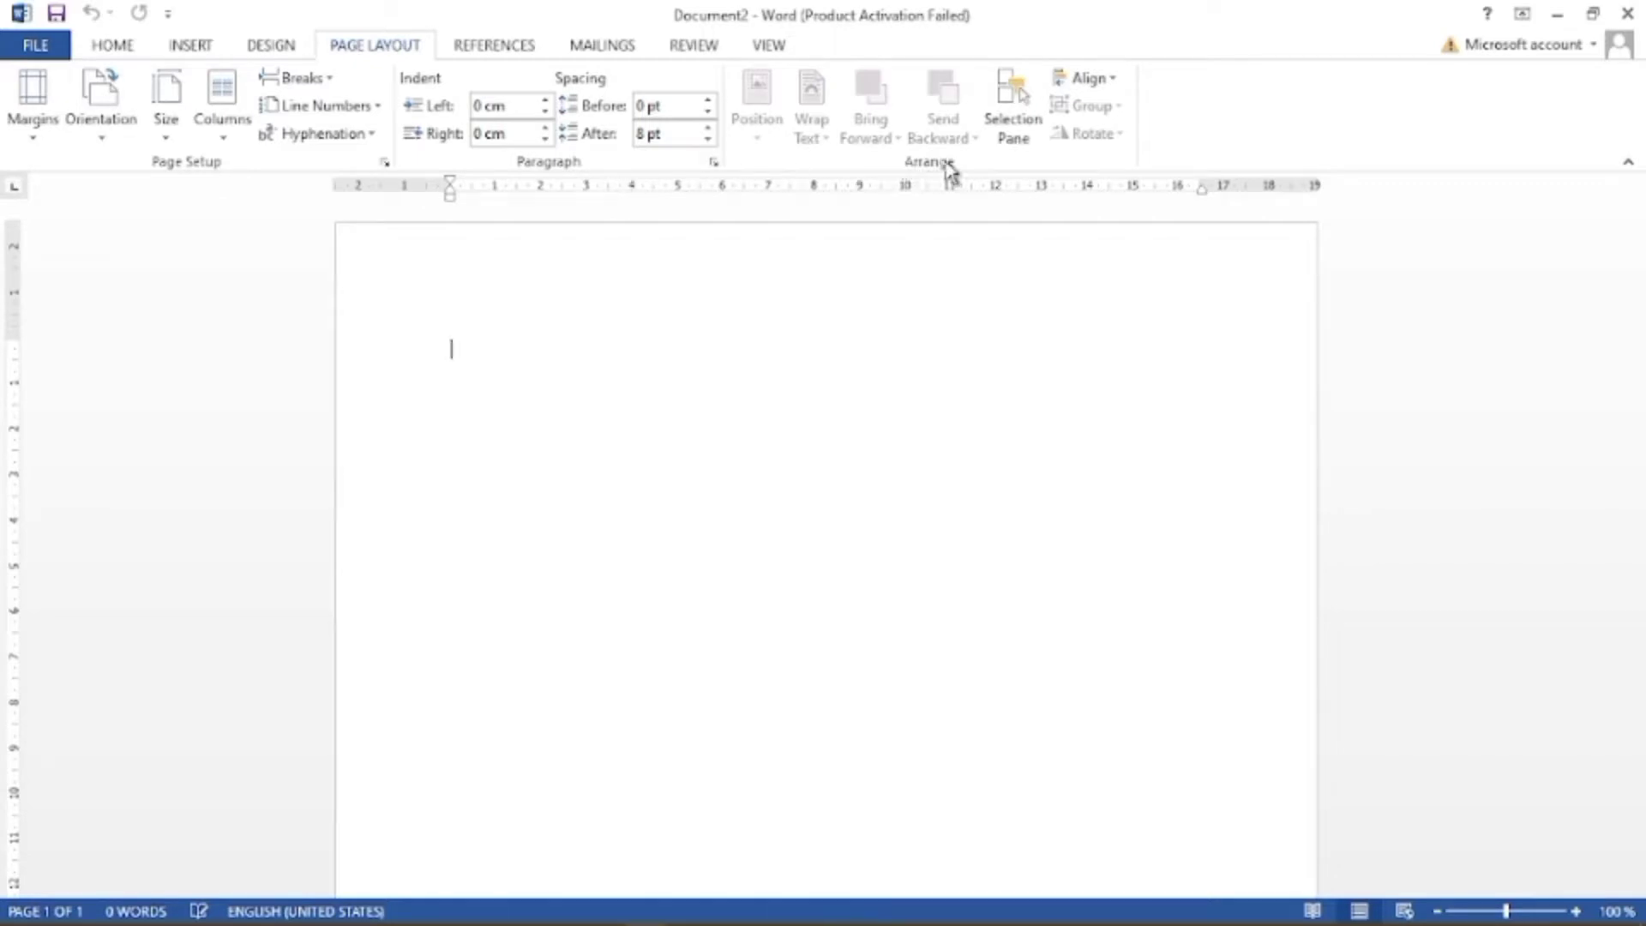
click(268, 44)
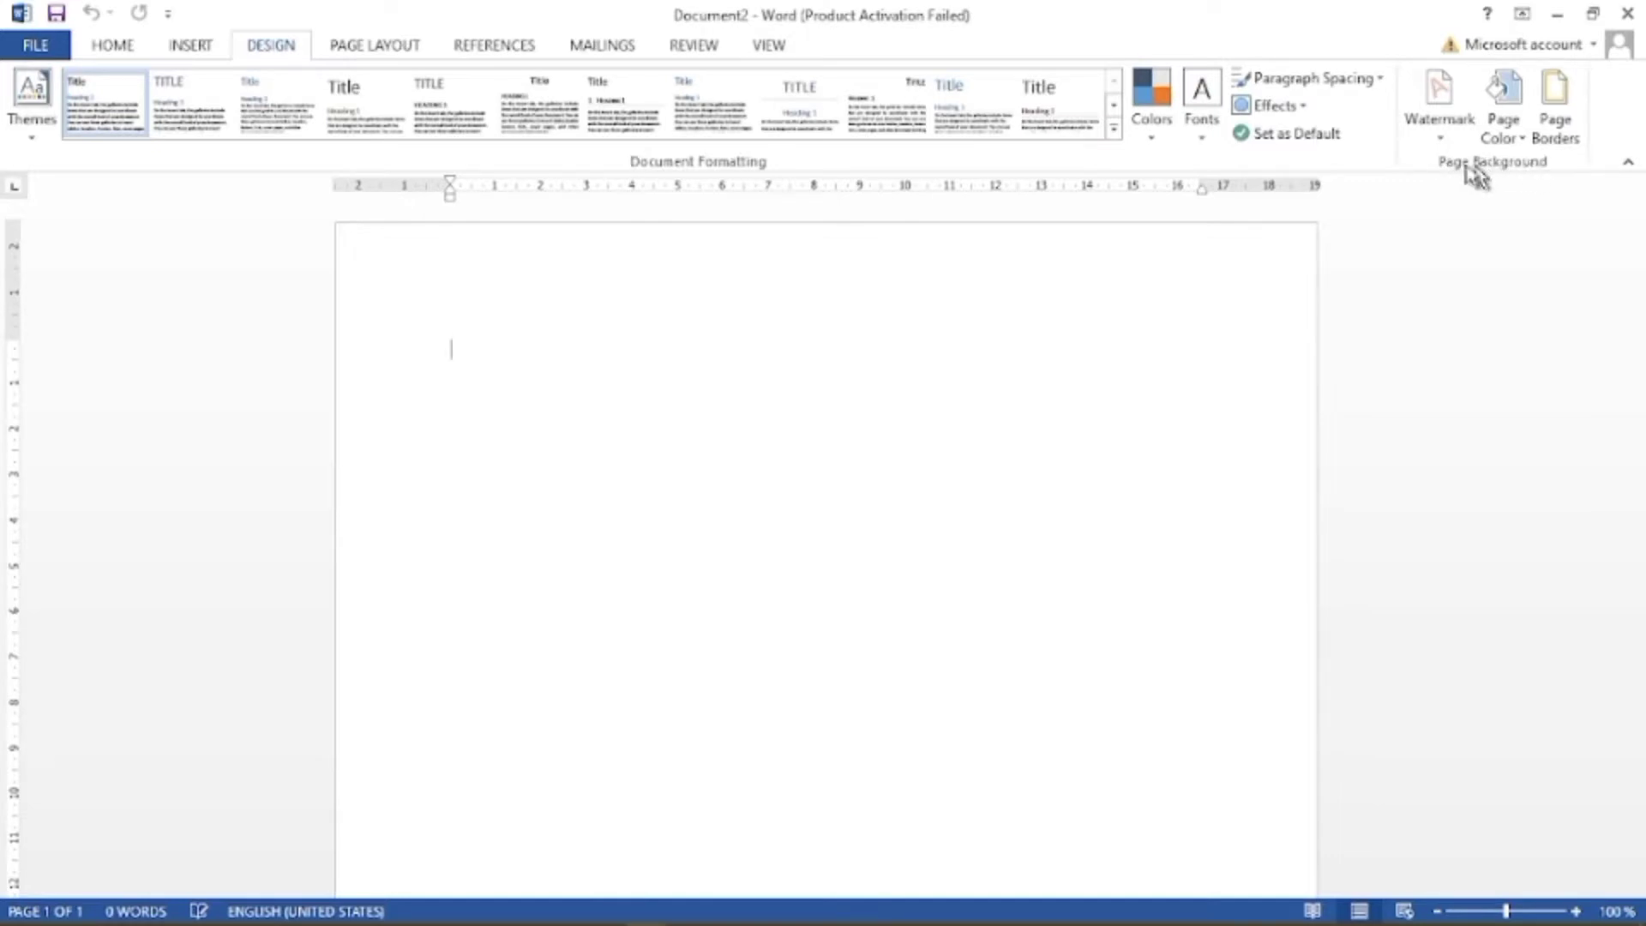
click(203, 44)
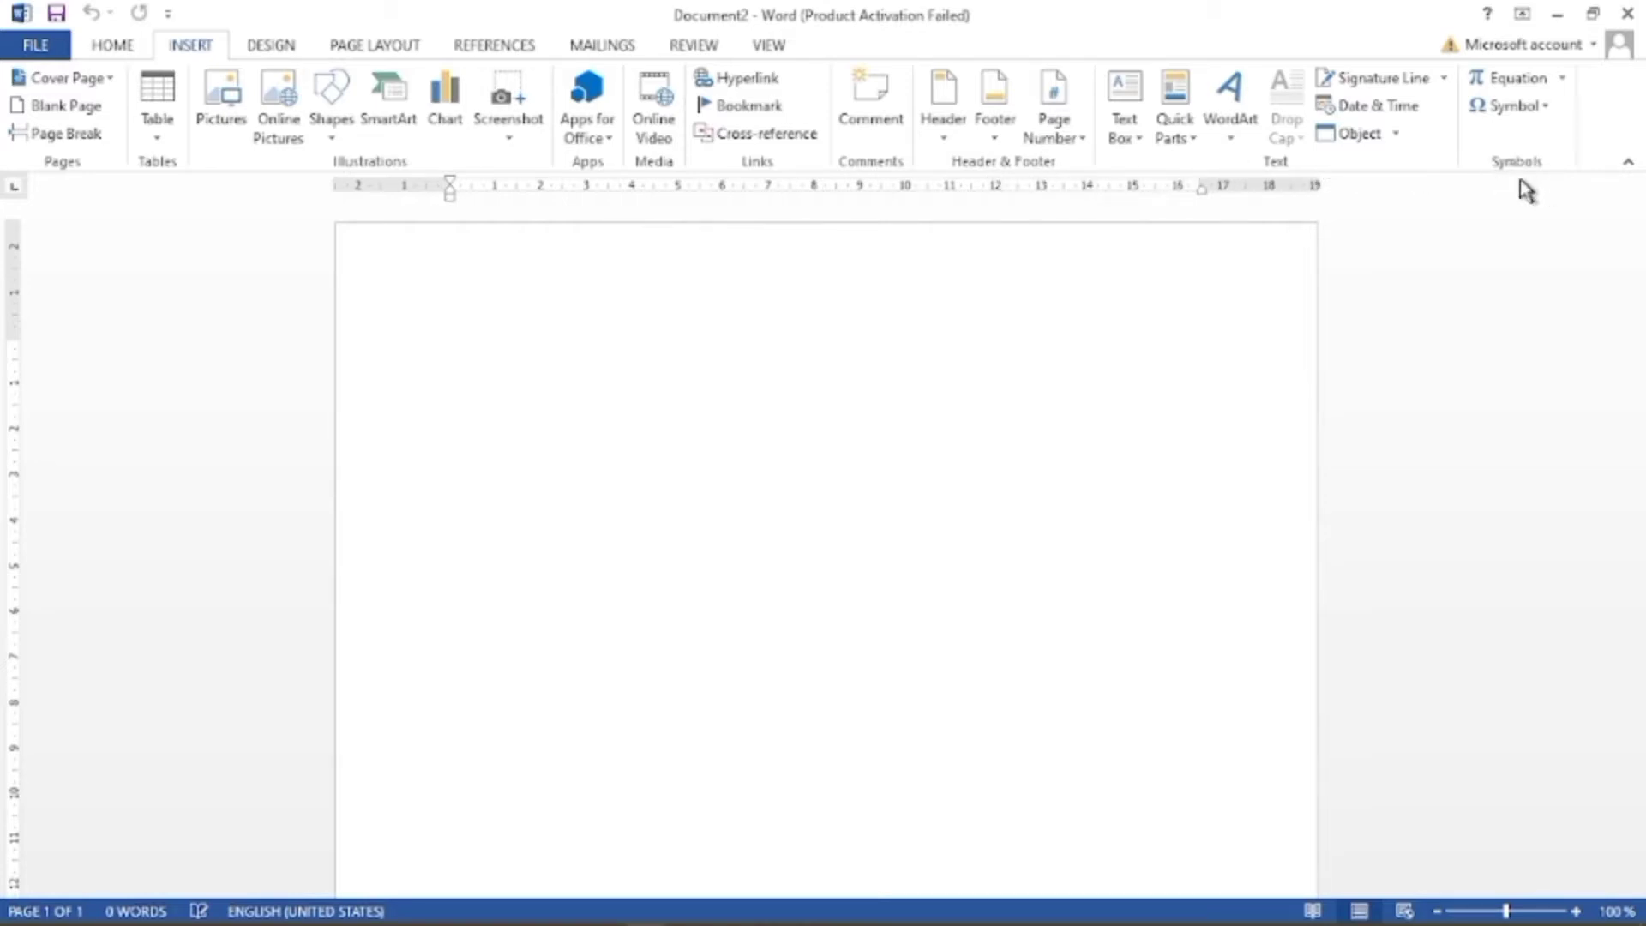
click(120, 48)
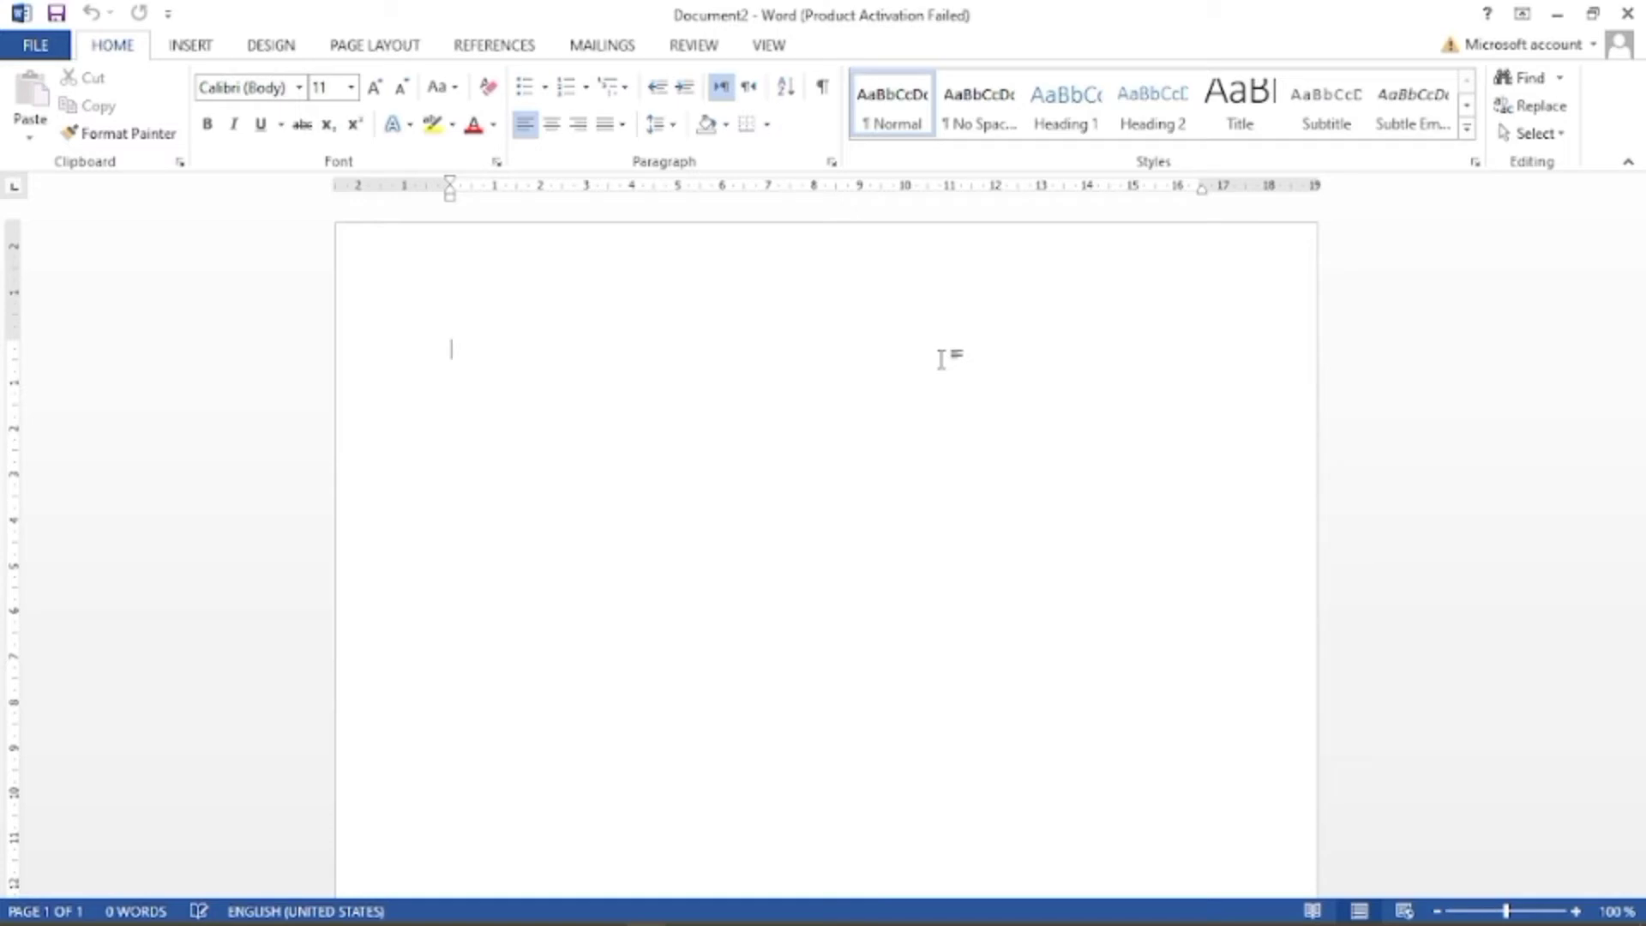
- Show the Insert, Design, Page Layout, References, Mailings, Review and View tabs, then Home
click(187, 44)
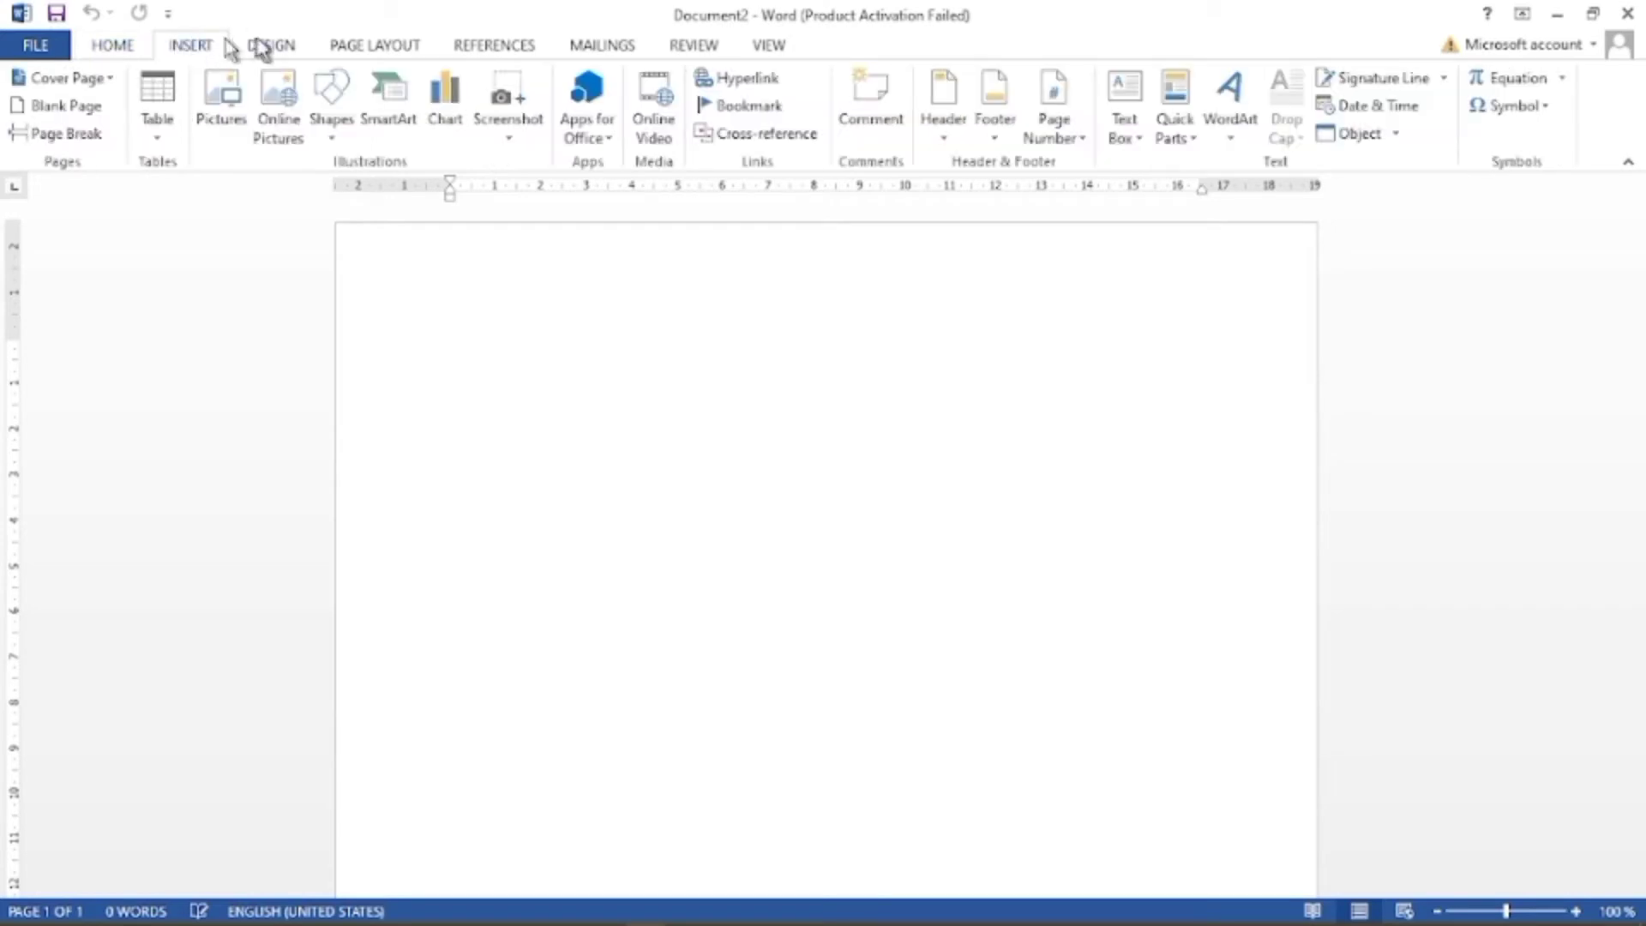
click(271, 46)
click(373, 44)
click(486, 47)
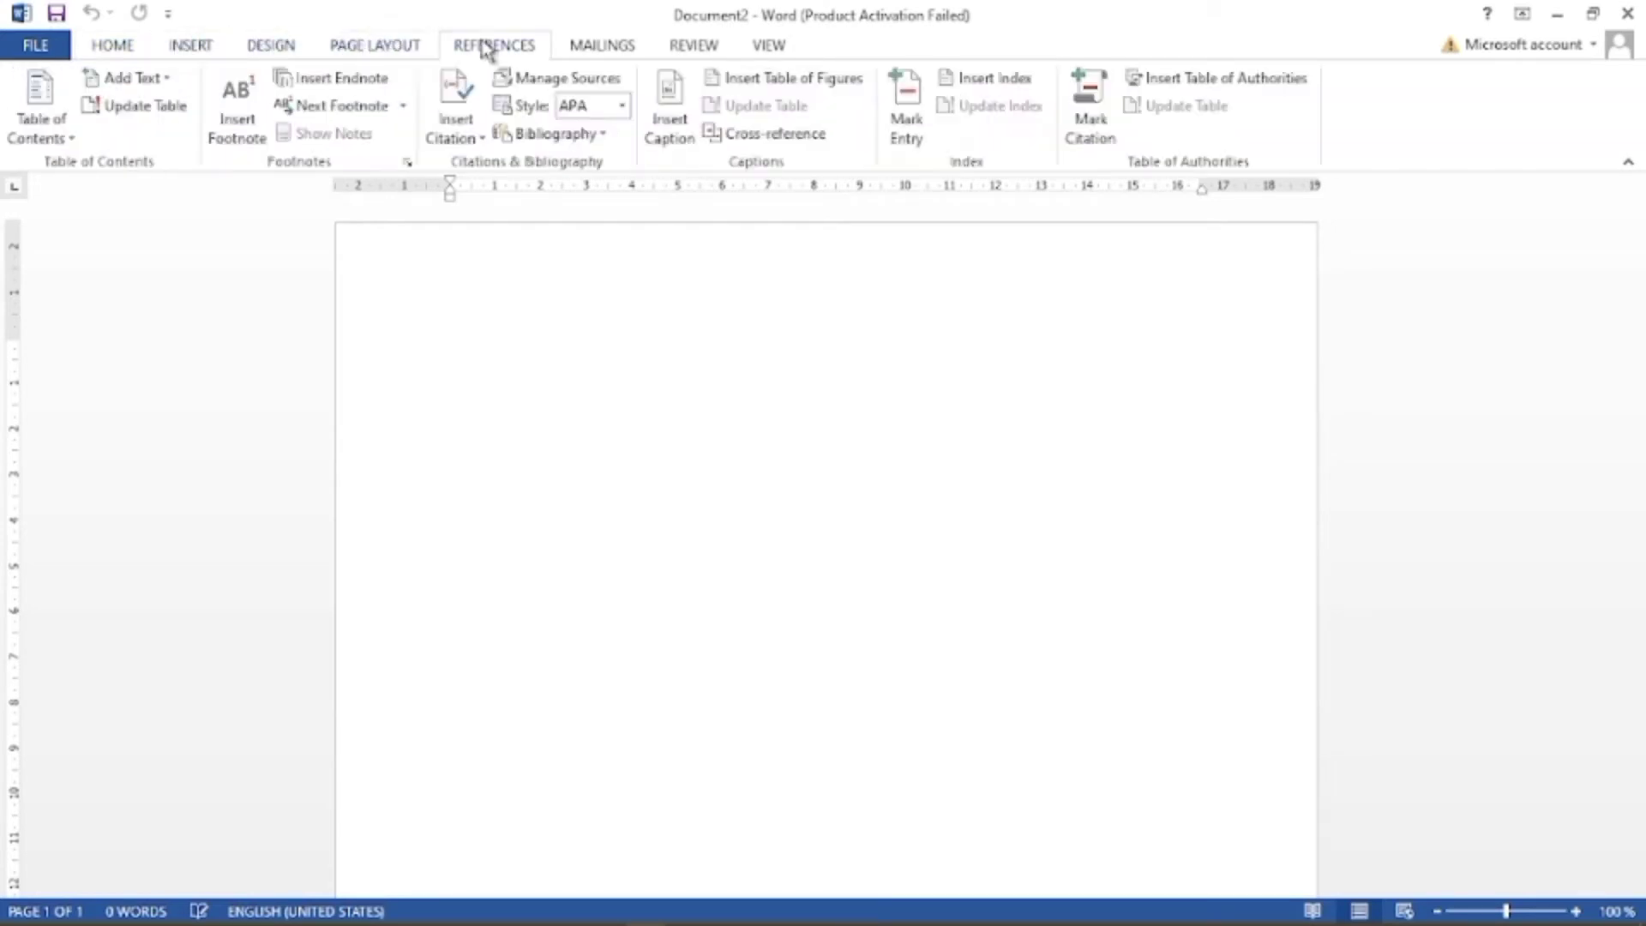
click(616, 44)
click(693, 47)
click(782, 47)
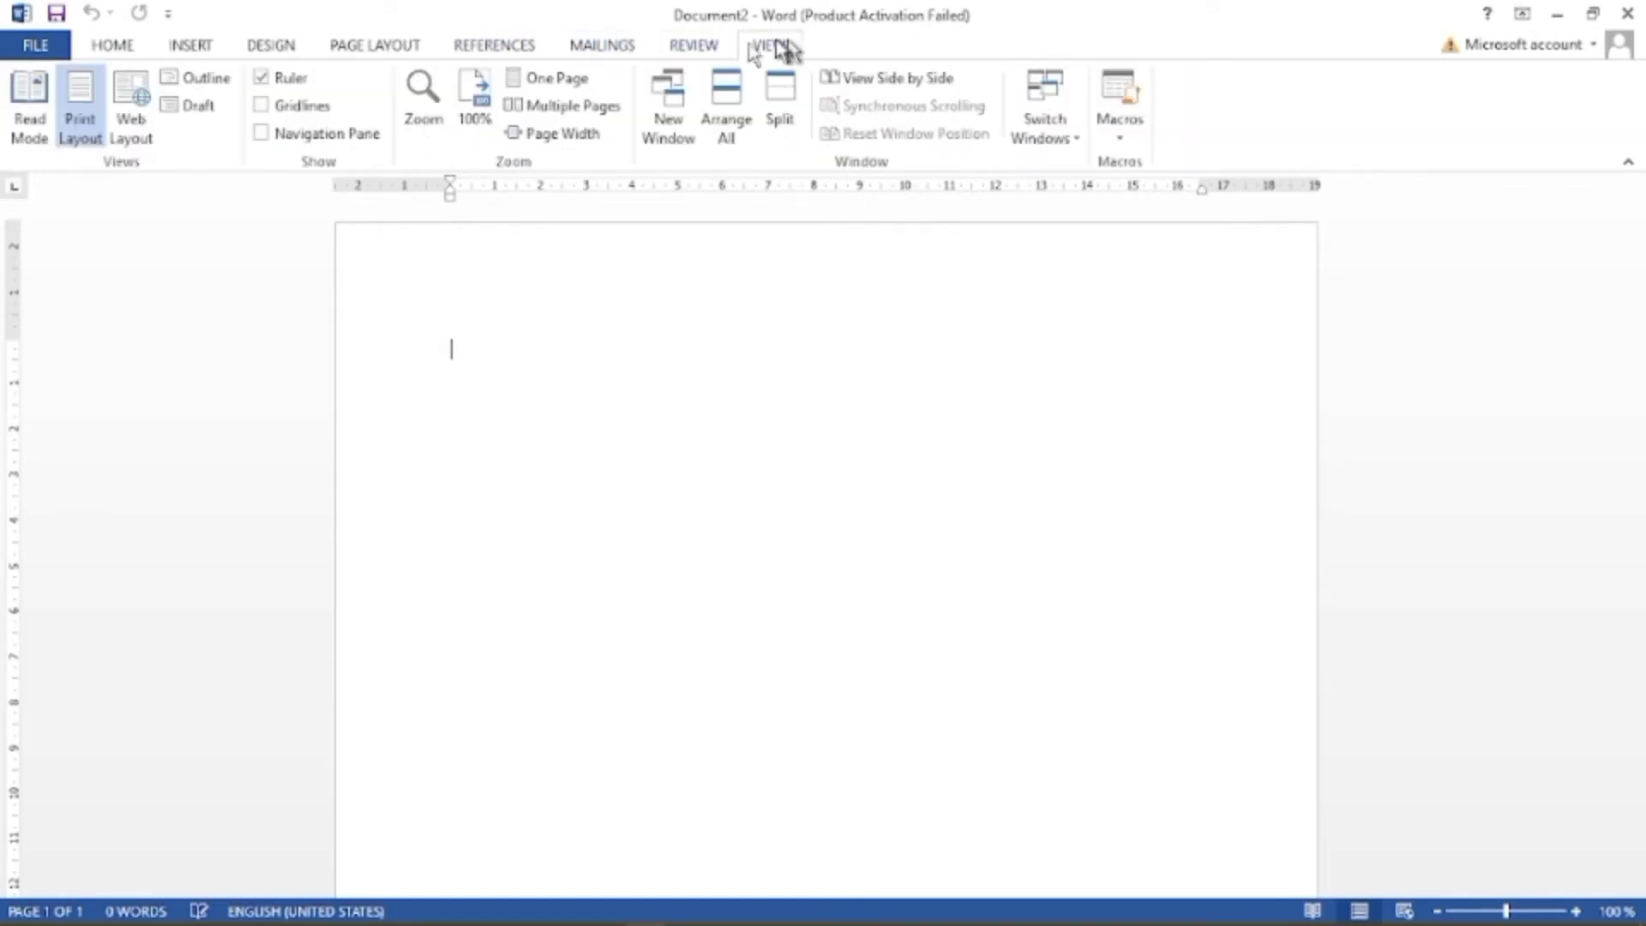
click(113, 47)
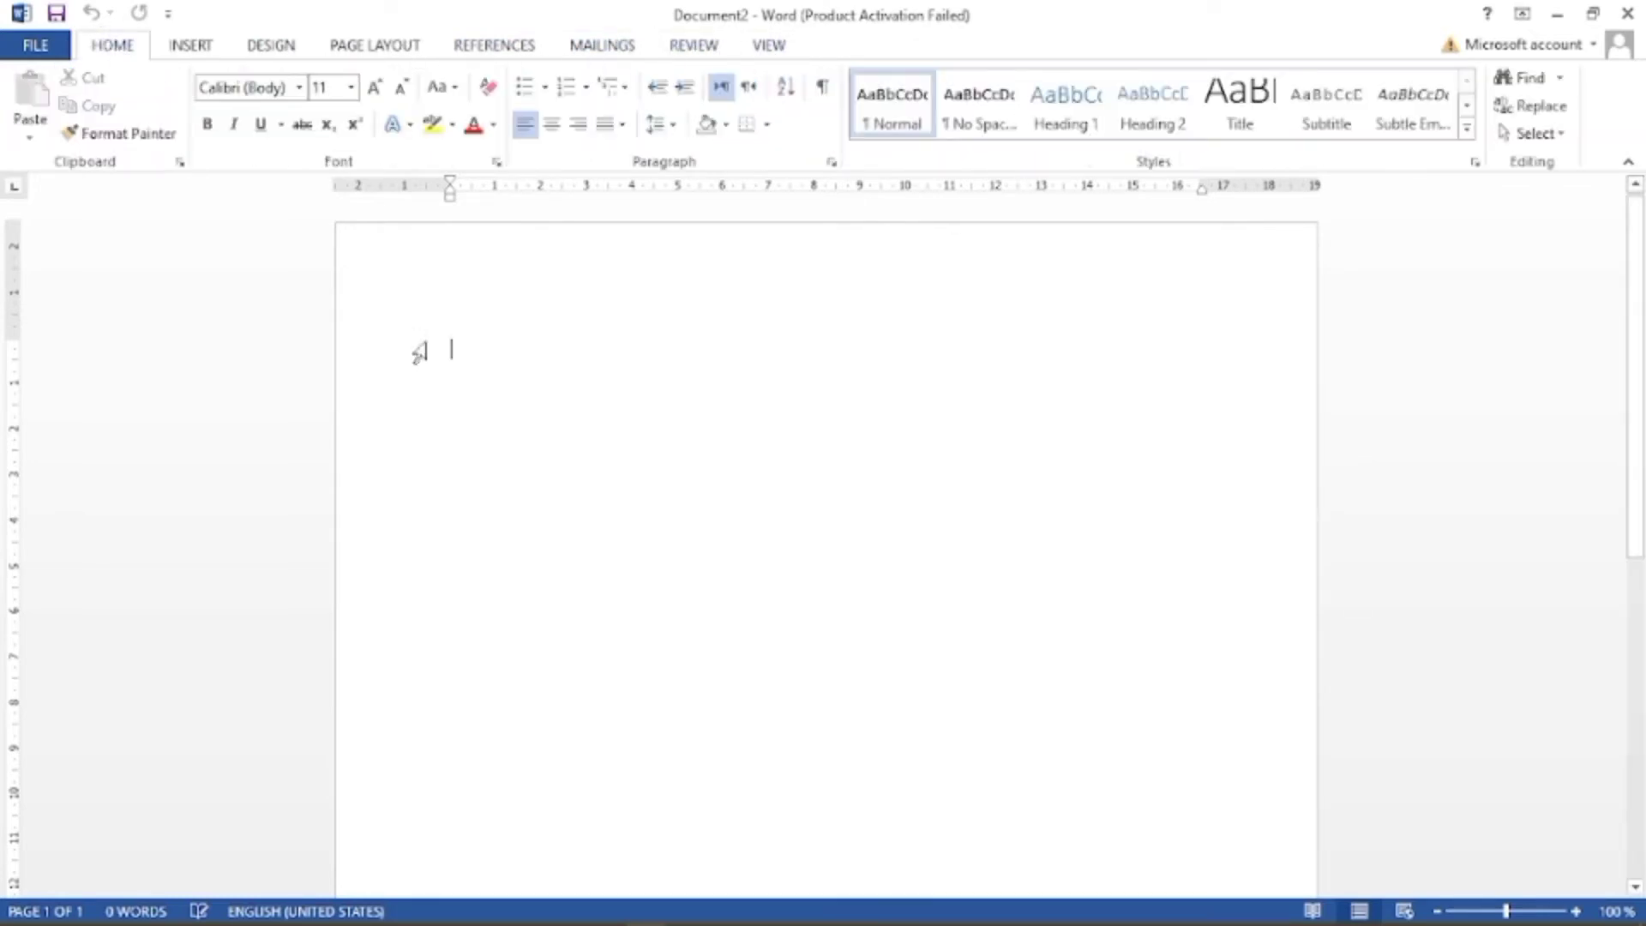